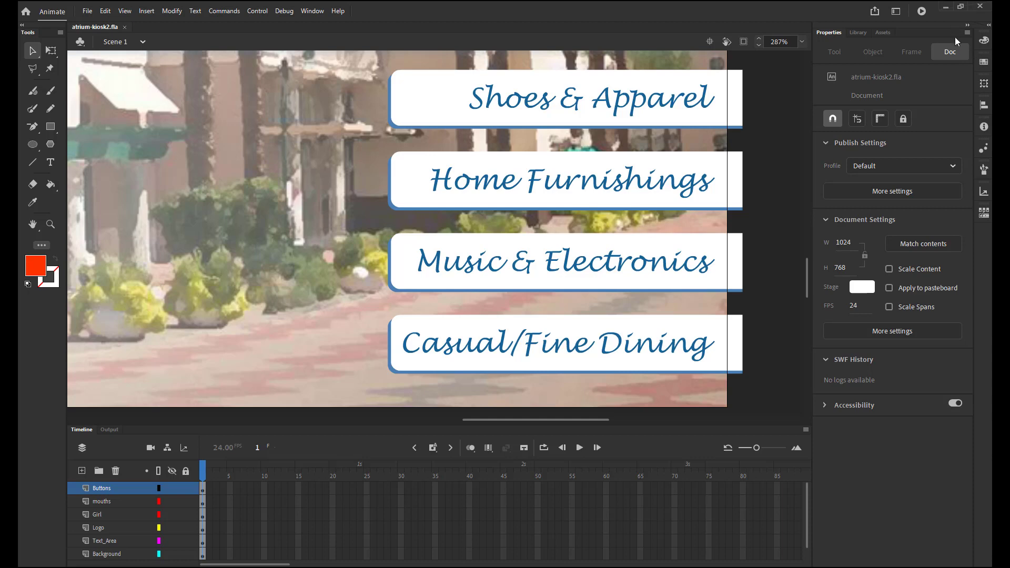
- Inside the Shoes & Apparel button symbol, align the group's right edge to the registration point with Align to stage enabled
left_click(982, 106)
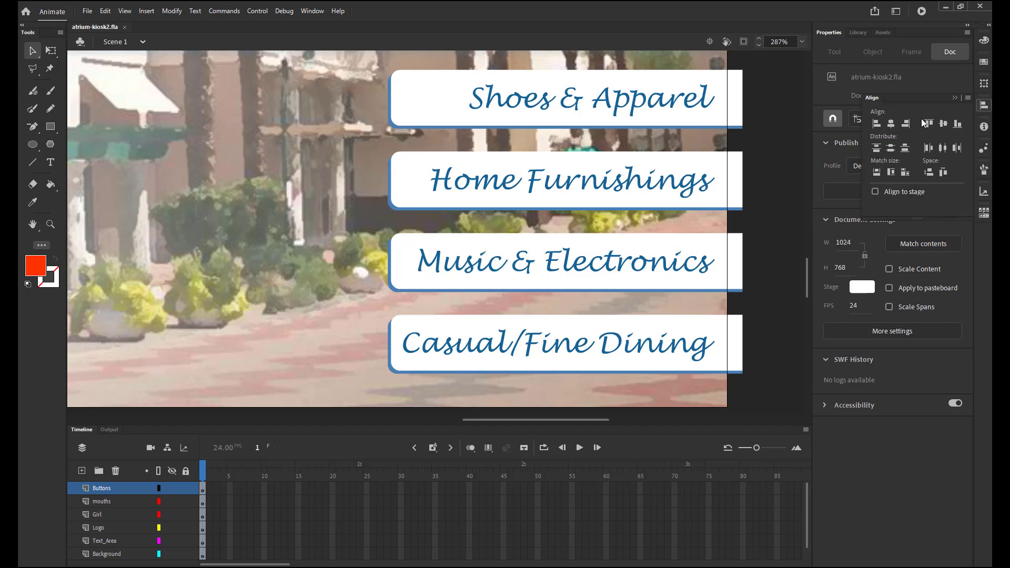
left_click(690, 108)
double_click(690, 108)
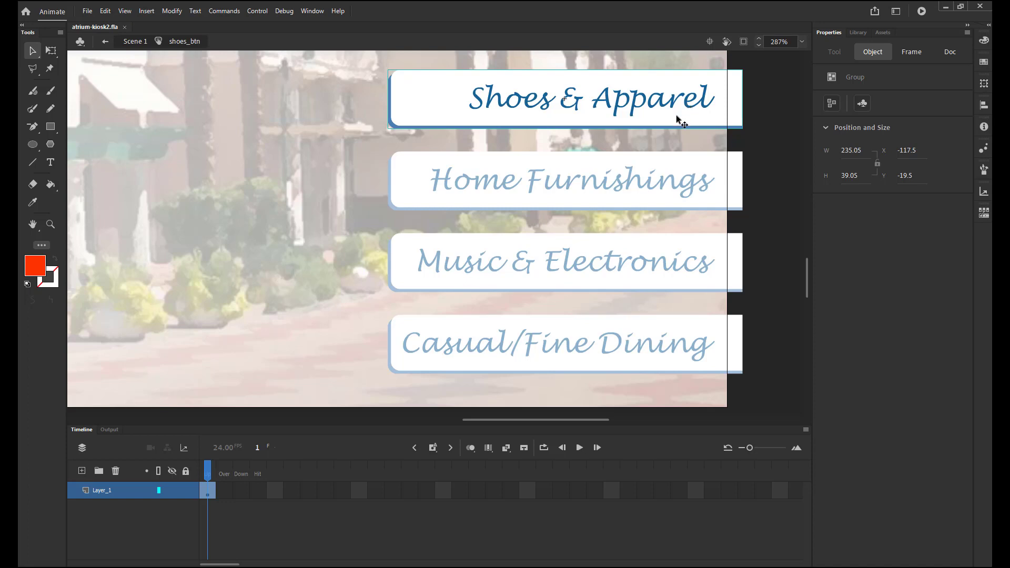
left_click(984, 106)
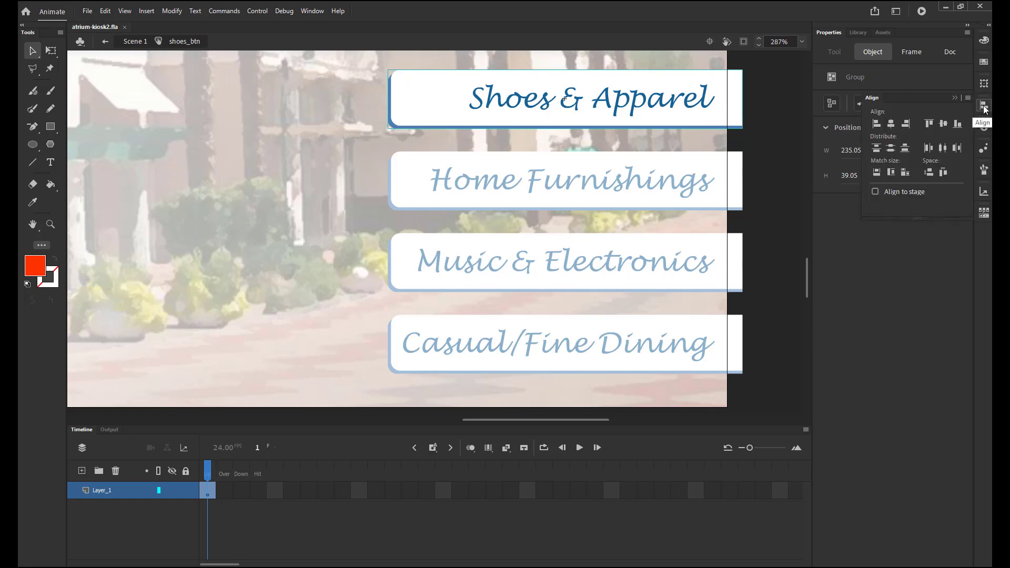
left_click(878, 192)
left_click(908, 123)
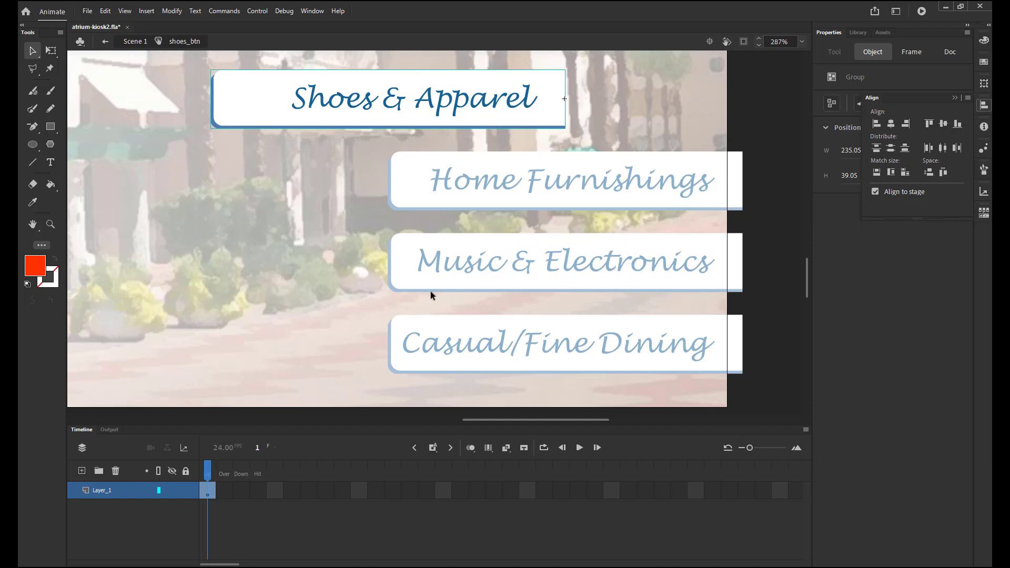
- Return to Scene 1 and set the Shoes & Apparel button's X position to 1035
left_click(125, 42)
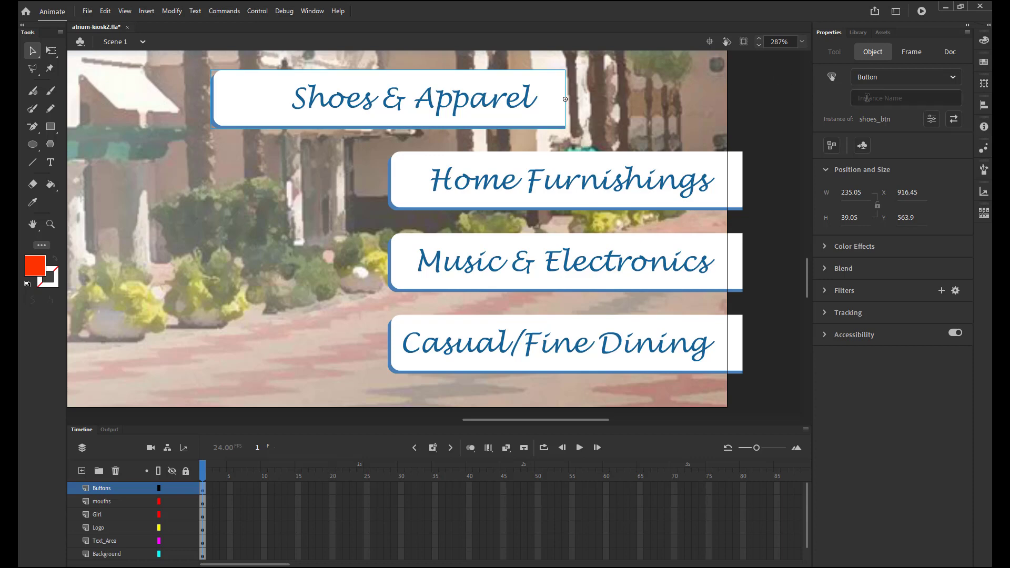
left_click(907, 193)
type("1035")
key("Return")
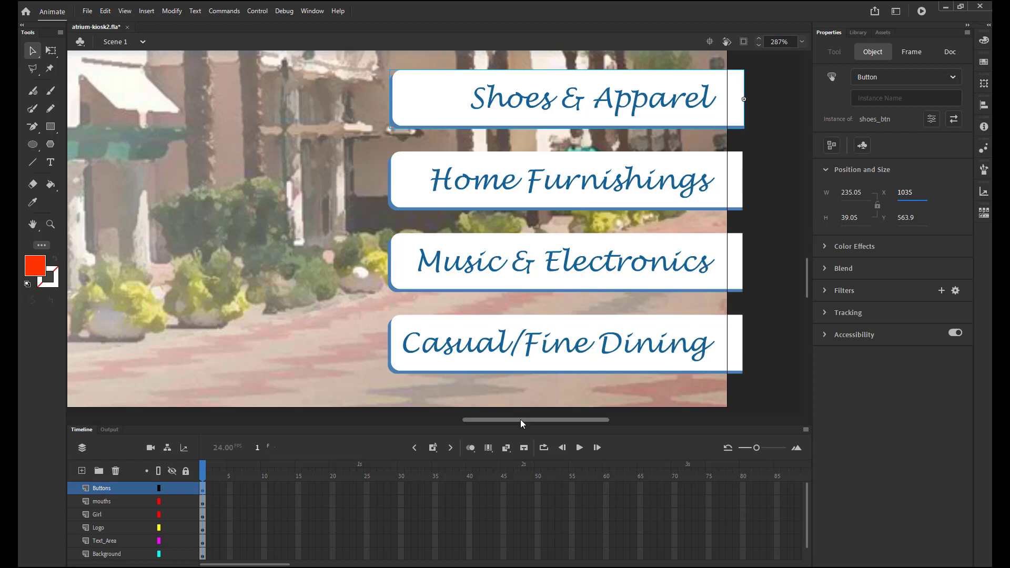
- Open the Shoes & Apparel button symbol for editing and insert a keyframe in its Over state
double_click(589, 110)
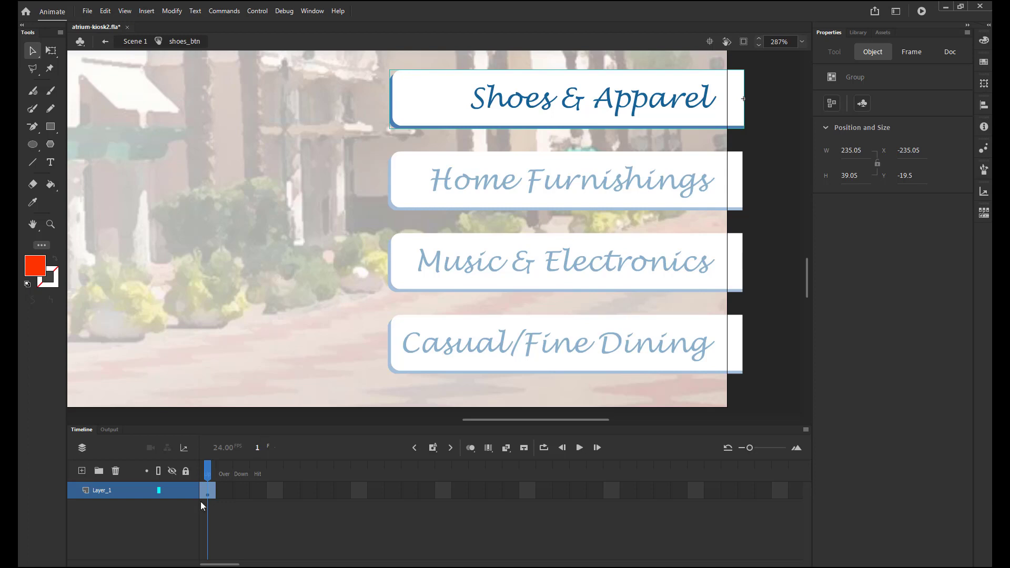
left_click(223, 494)
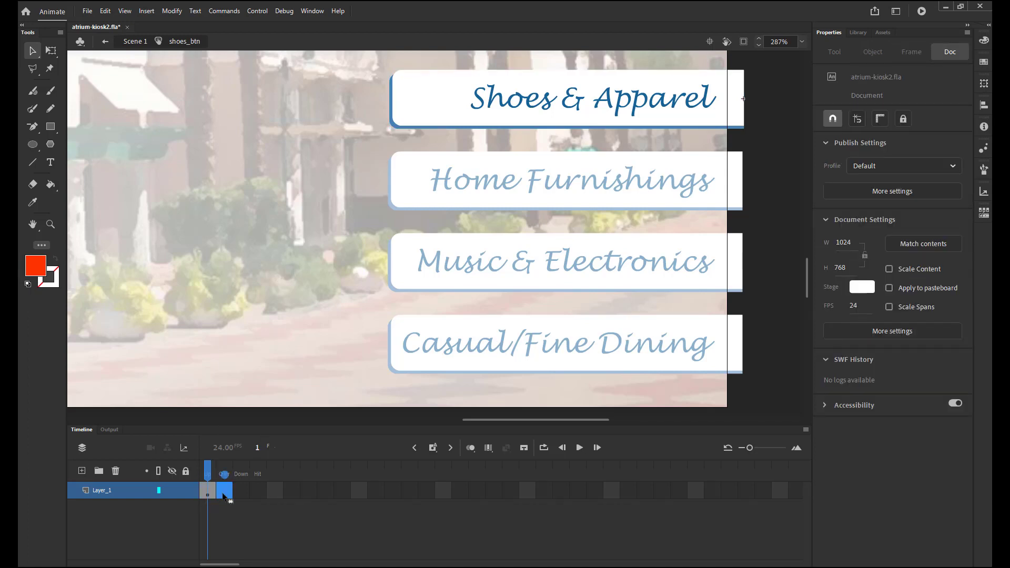
right_click(223, 495)
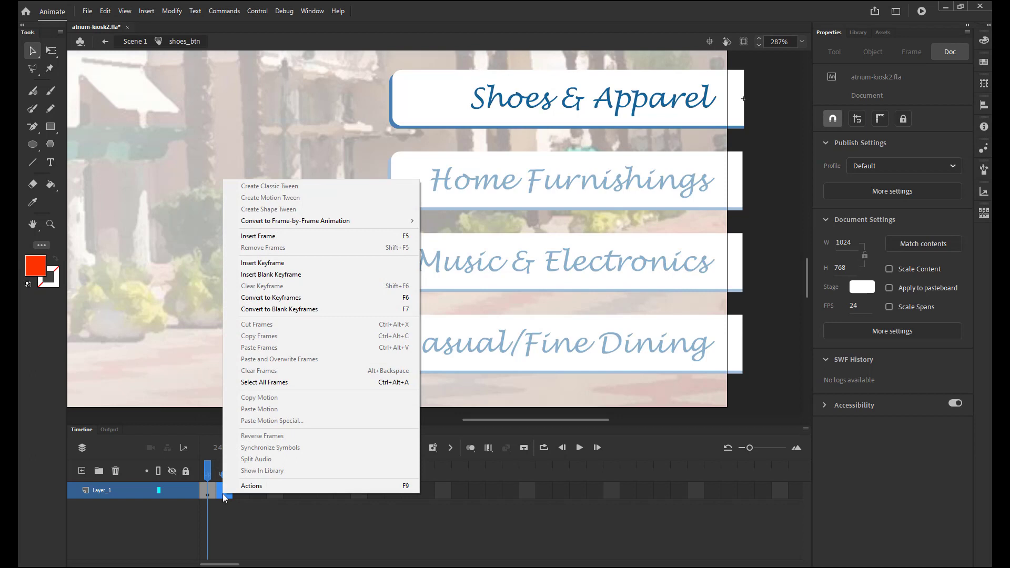
left_click(298, 263)
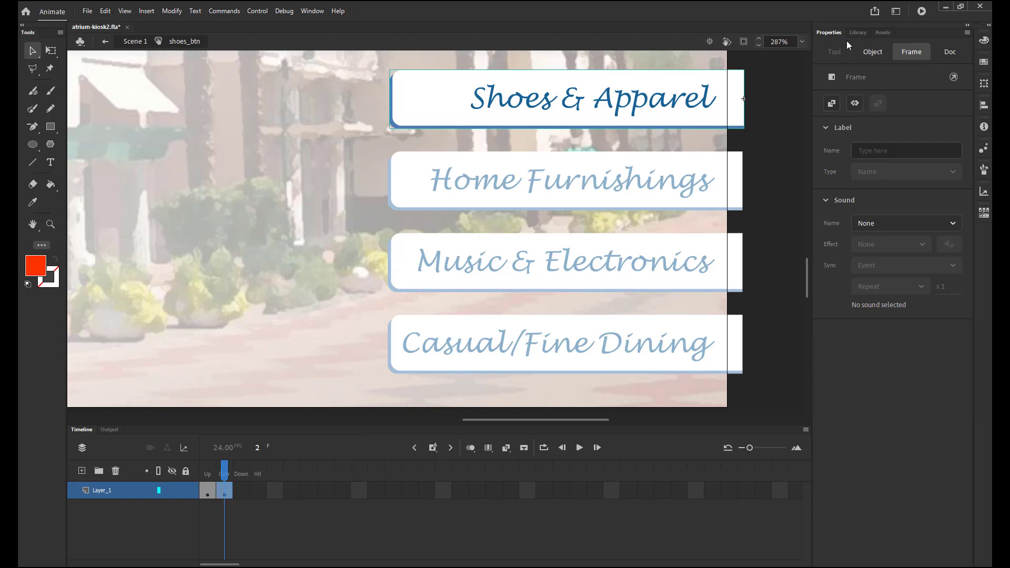
- Offset the Shoes & Apparel group's X position in the Over state by -10 to -245.05, and return to Scene 1
left_click(712, 108)
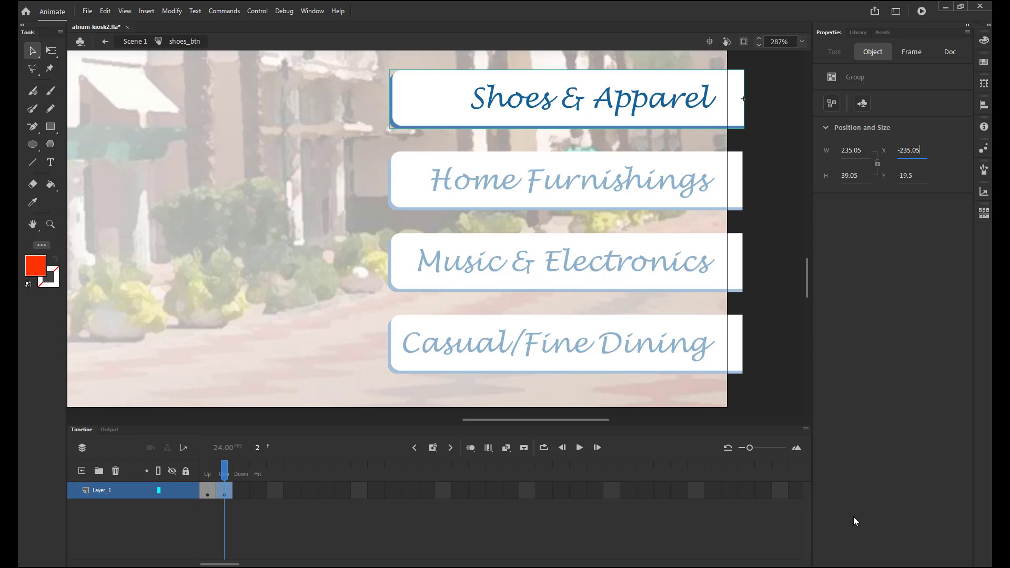
type("-10")
key("Return")
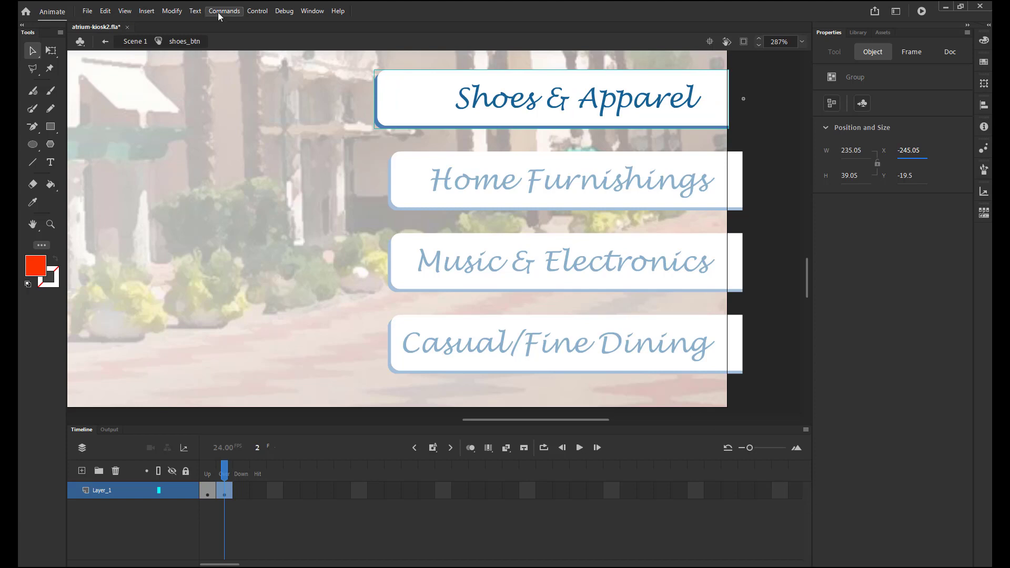
left_click(141, 41)
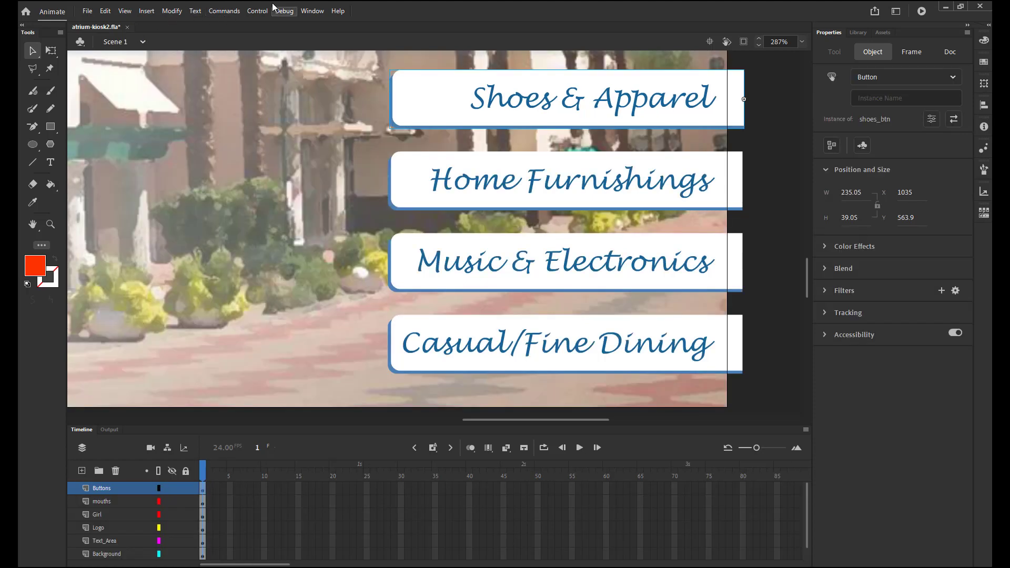
- Enable simple buttons to preview the Shoes & Apparel rollover on the stage, and disable them again
left_click(258, 11)
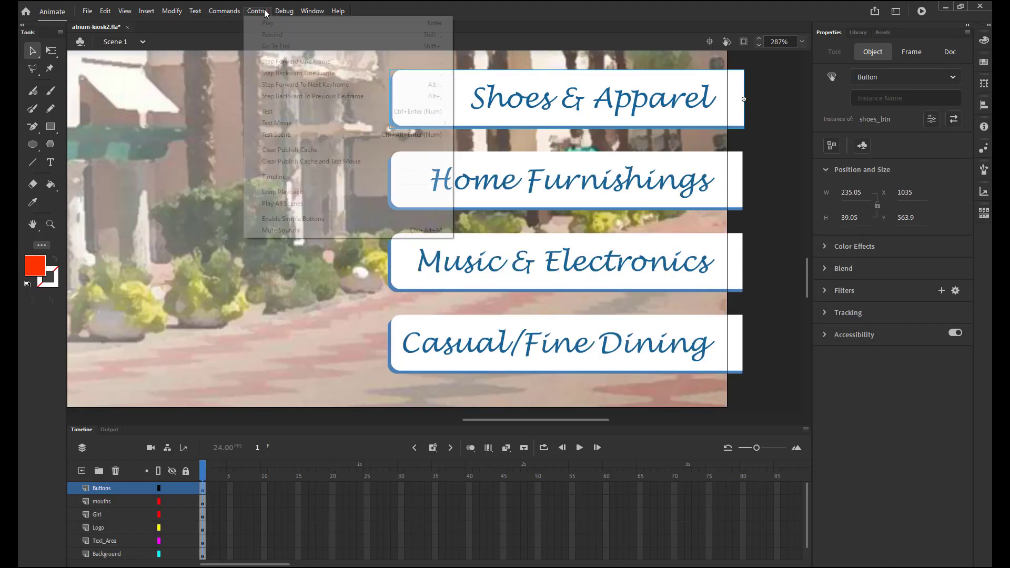
left_click(293, 219)
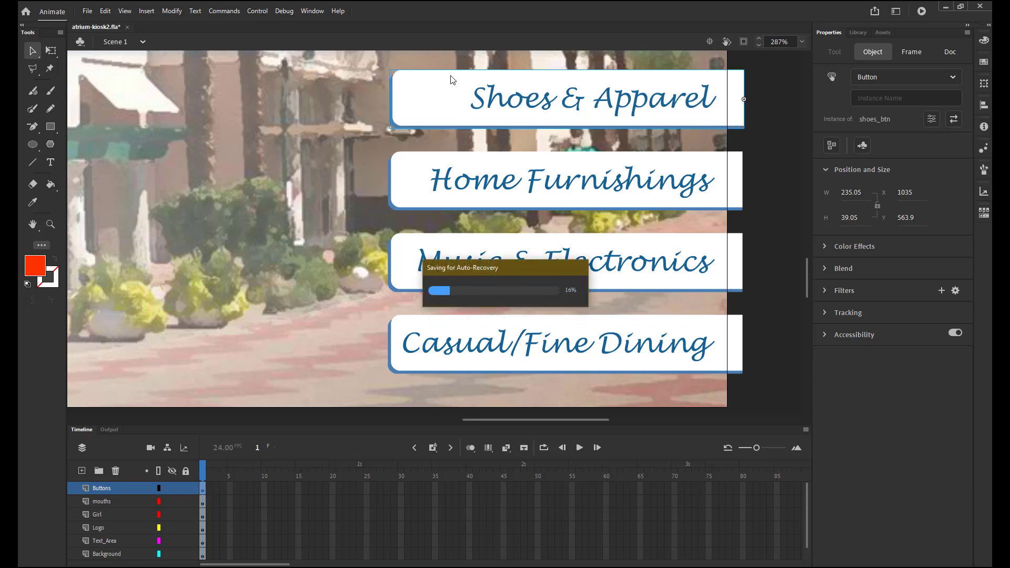
left_click(257, 11)
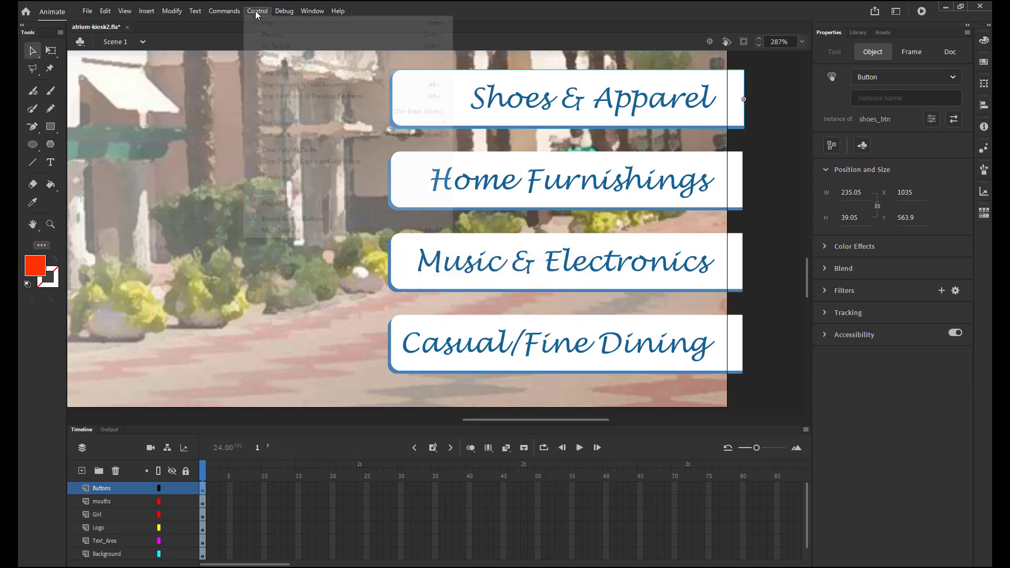
left_click(282, 218)
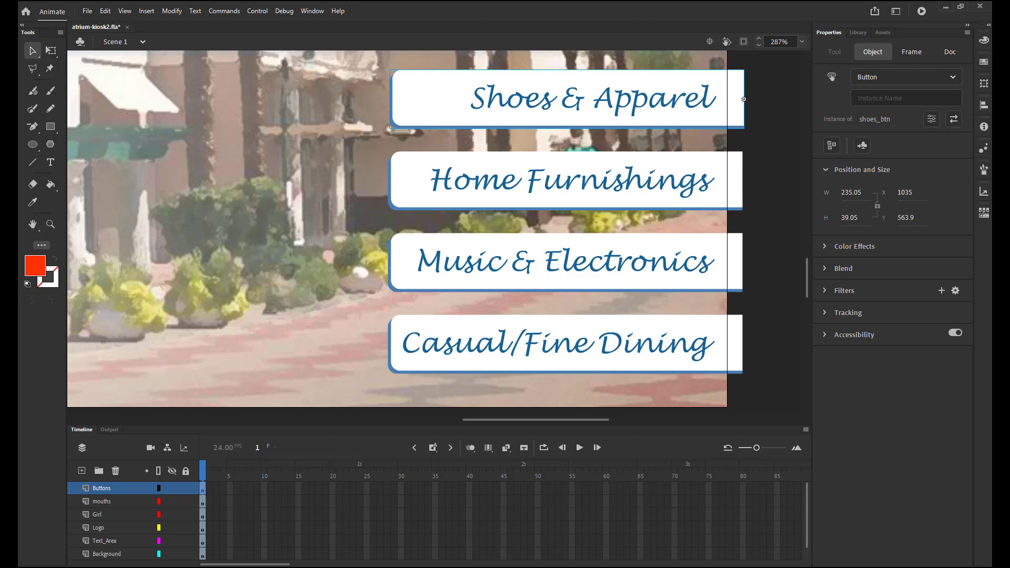
- Inside the Home Furnishings button symbol, align the group's right edge to the registration point
double_click(720, 176)
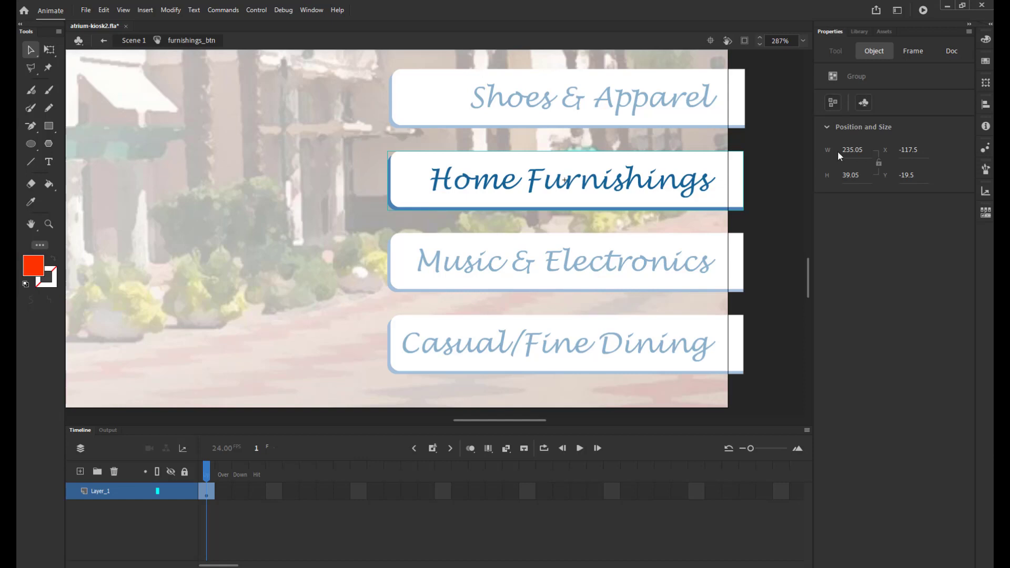
left_click(987, 106)
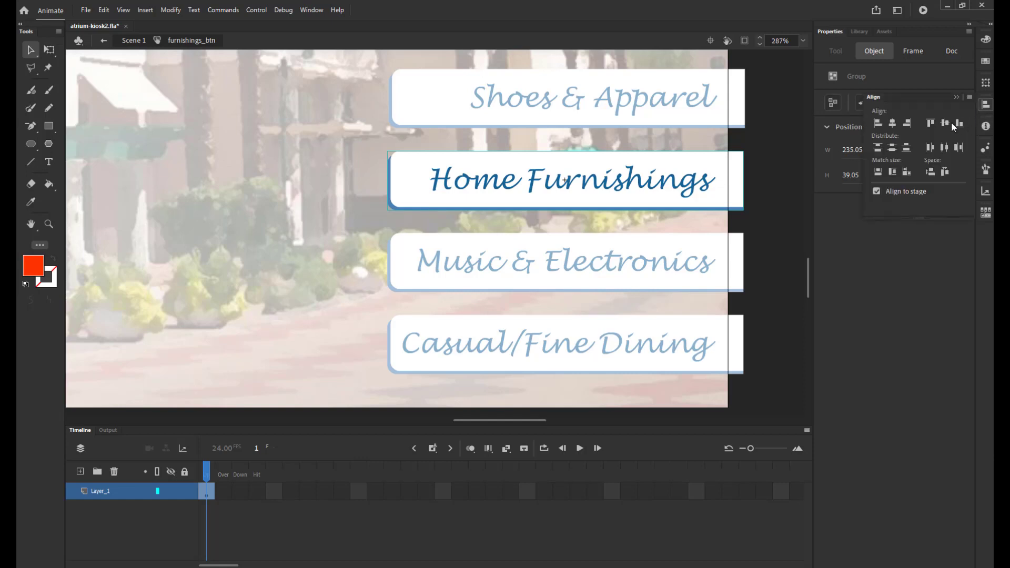
left_click(909, 124)
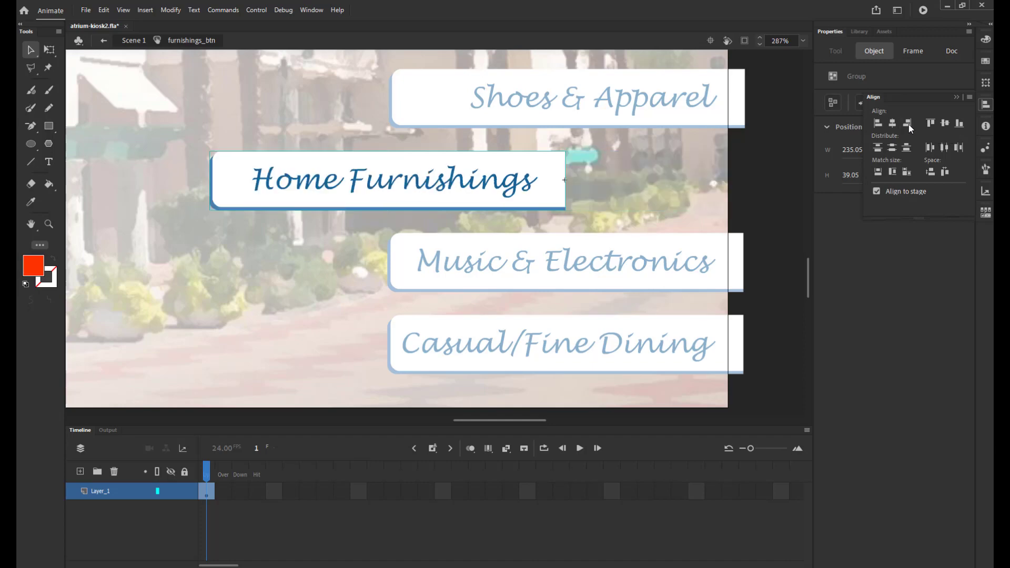
- Return to Scene 1 and set the Home Furnishings button's X position to 1034
left_click(104, 41)
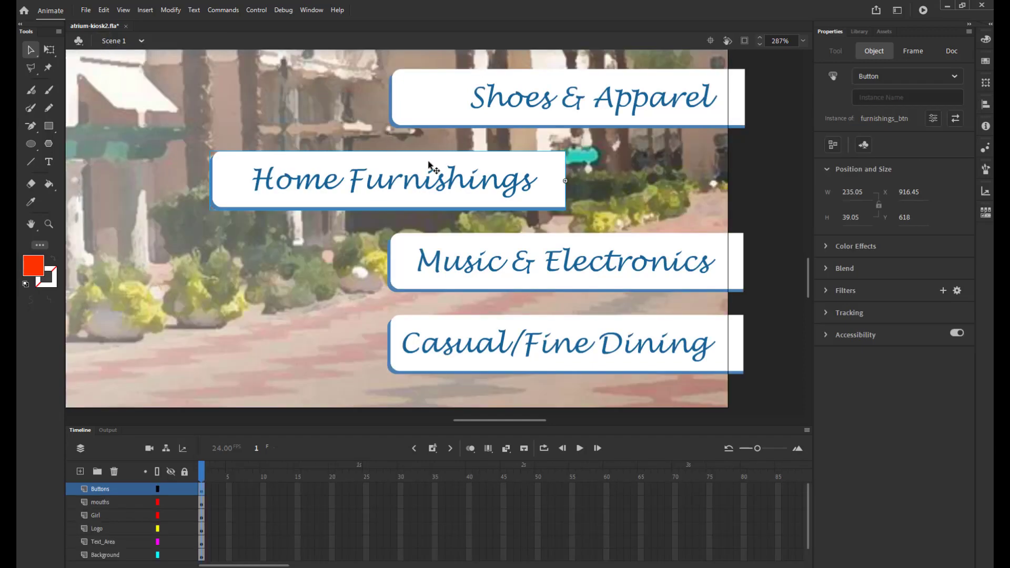
left_click(916, 193)
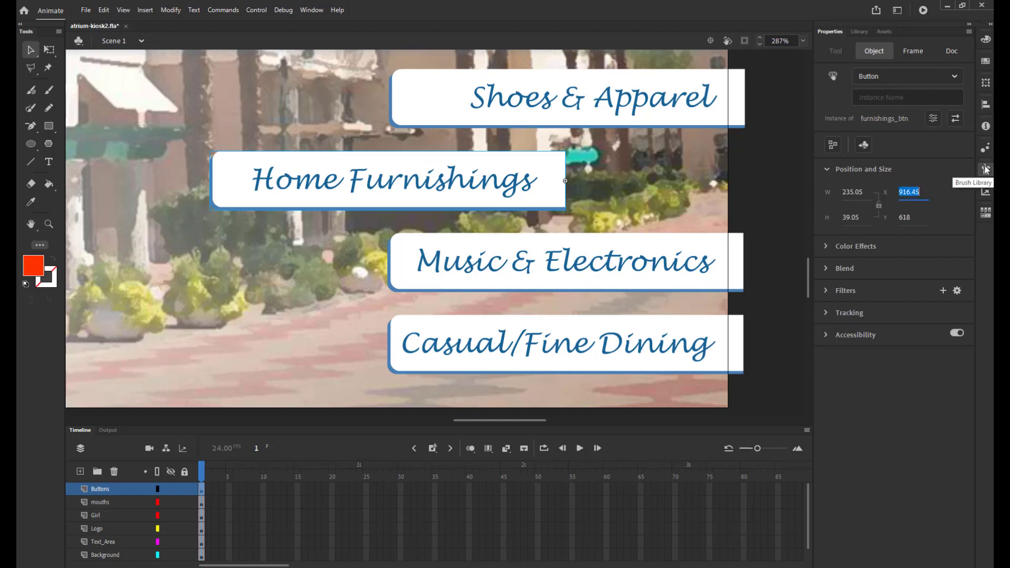
type("1034")
key("Return")
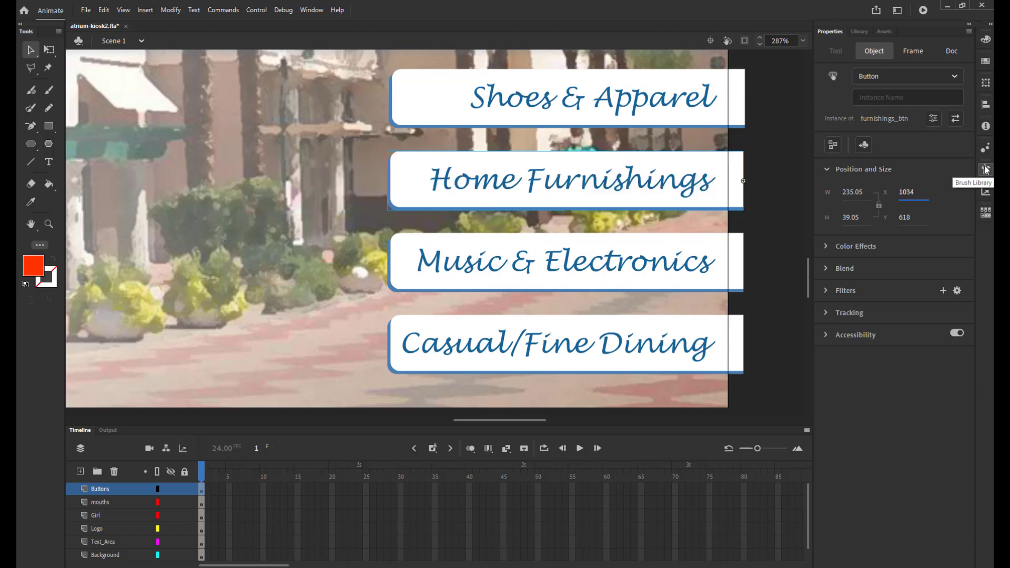
- Open the Home Furnishings button symbol for editing and insert a keyframe in its Over state
double_click(682, 169)
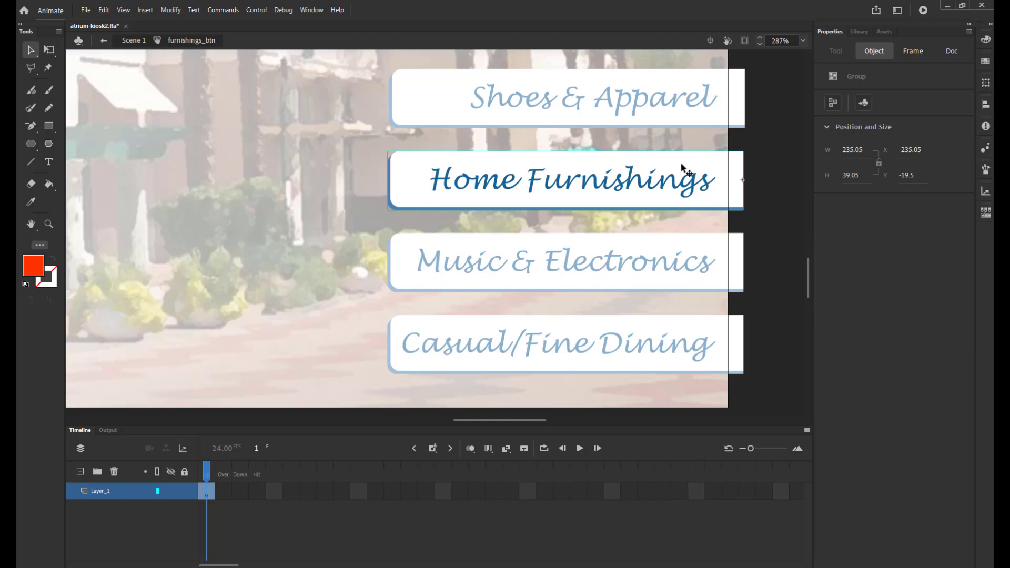
left_click(228, 492)
right_click(227, 495)
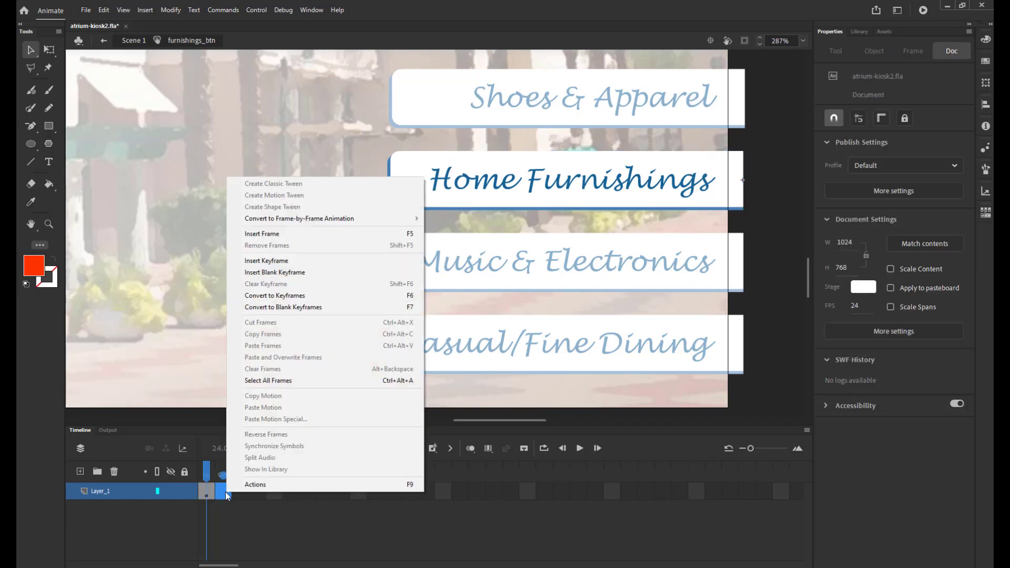
left_click(287, 265)
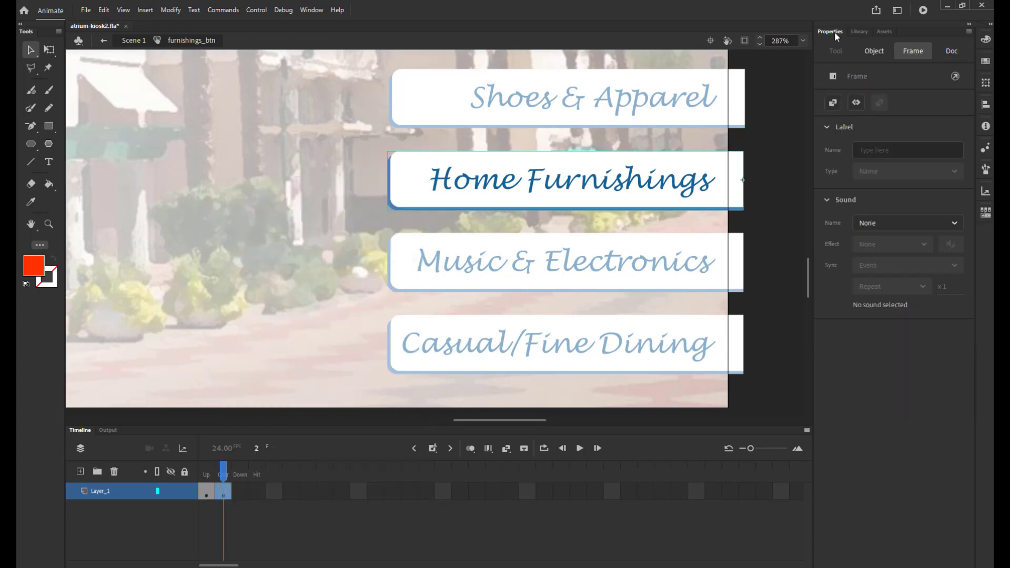
- Offset the Home Furnishings group's X position in the Over state by -10 to -245.05, and return to Scene 1
left_click(717, 180)
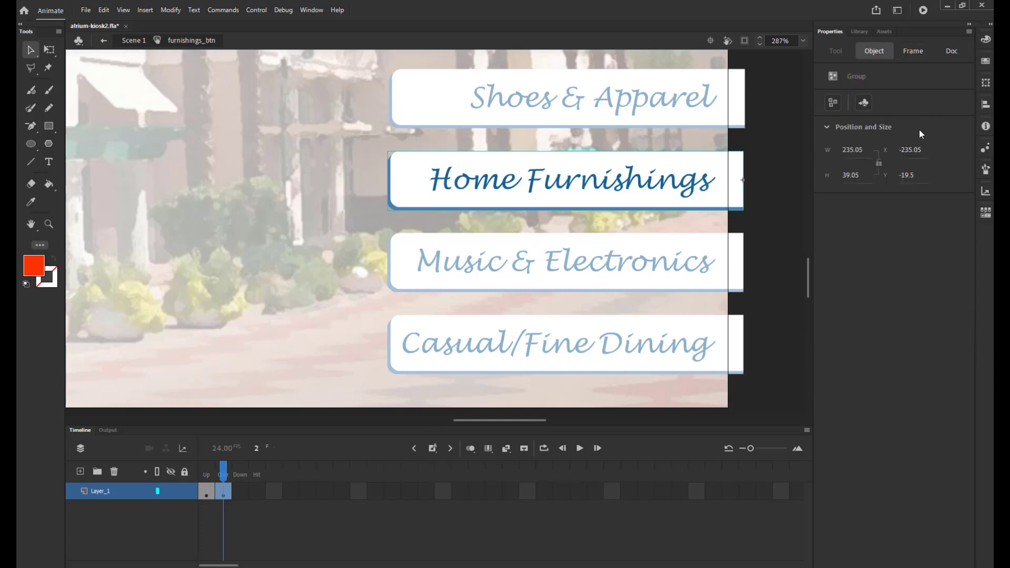
left_click(909, 150)
left_click(923, 149)
type("-10")
key("Return")
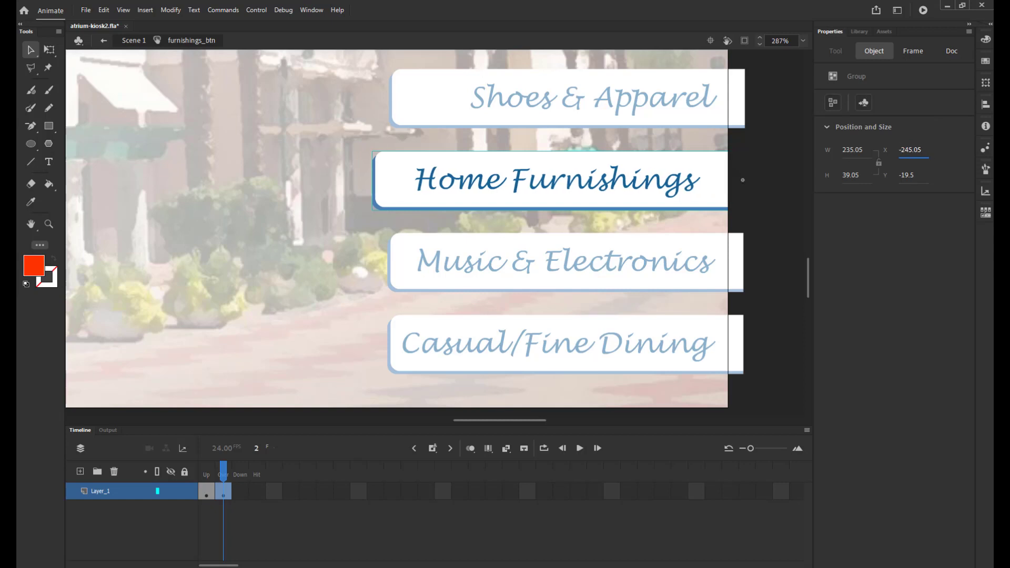
left_click(117, 40)
- Inside the Music & Electronics button symbol, align the group's right edge to the registration point
double_click(621, 271)
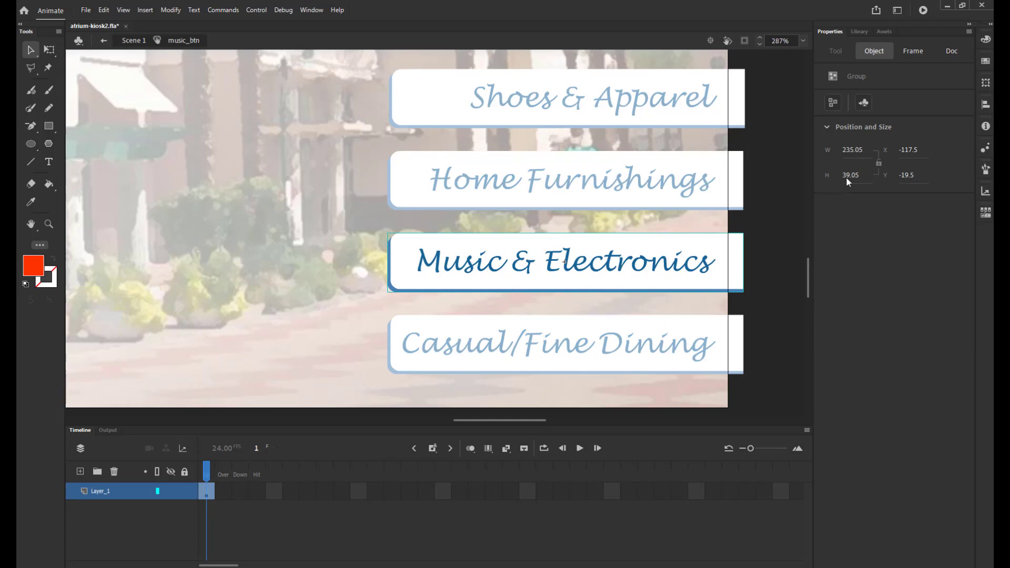
left_click(985, 105)
left_click(896, 129)
- Return to Scene 1 and set the Music & Electronics button's X position to 1034
double_click(331, 153)
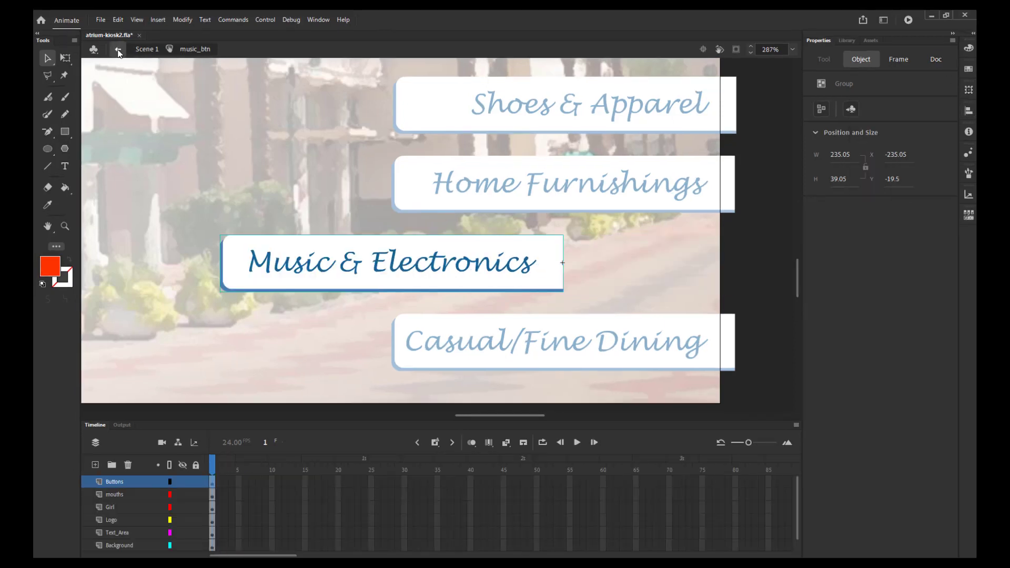
left_click(891, 196)
type("1034")
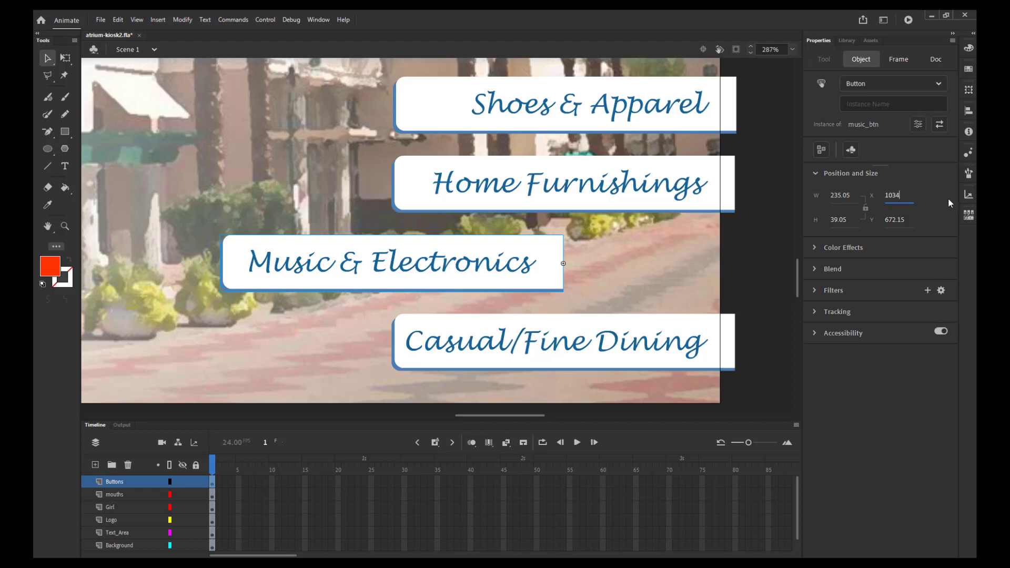
key("Return")
- Open the Music & Electronics button symbol for editing and insert a keyframe in its Over state
double_click(691, 264)
right_click(234, 484)
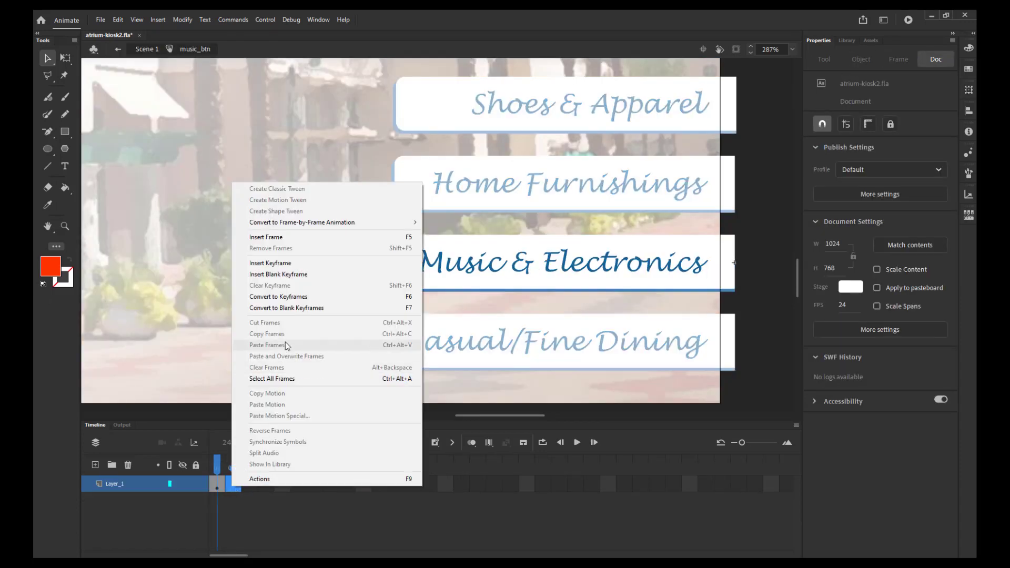
left_click(284, 266)
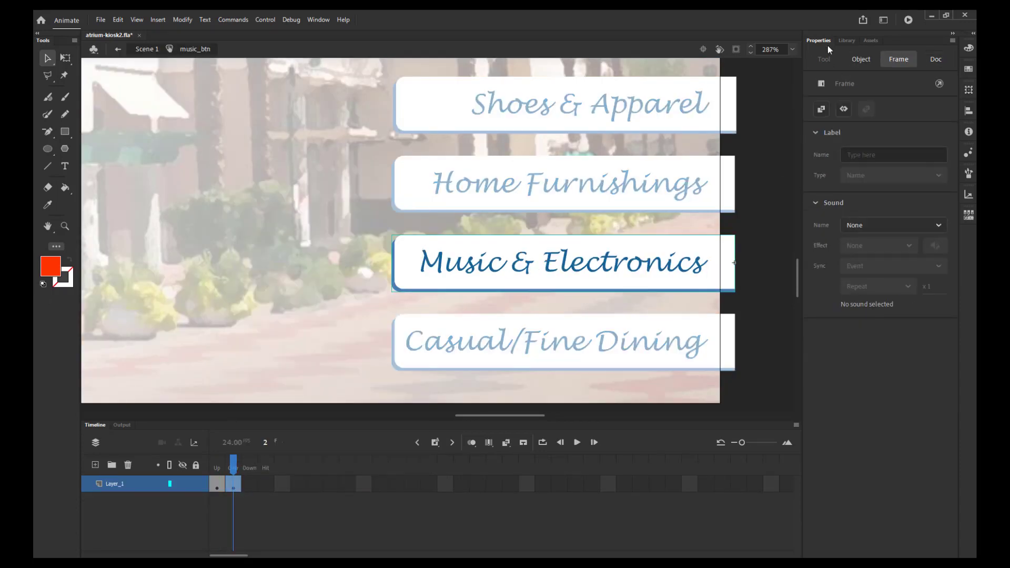
- Set the Music & Electronics group's X position in the Over state to -245.05
left_click(859, 60)
left_click(908, 153)
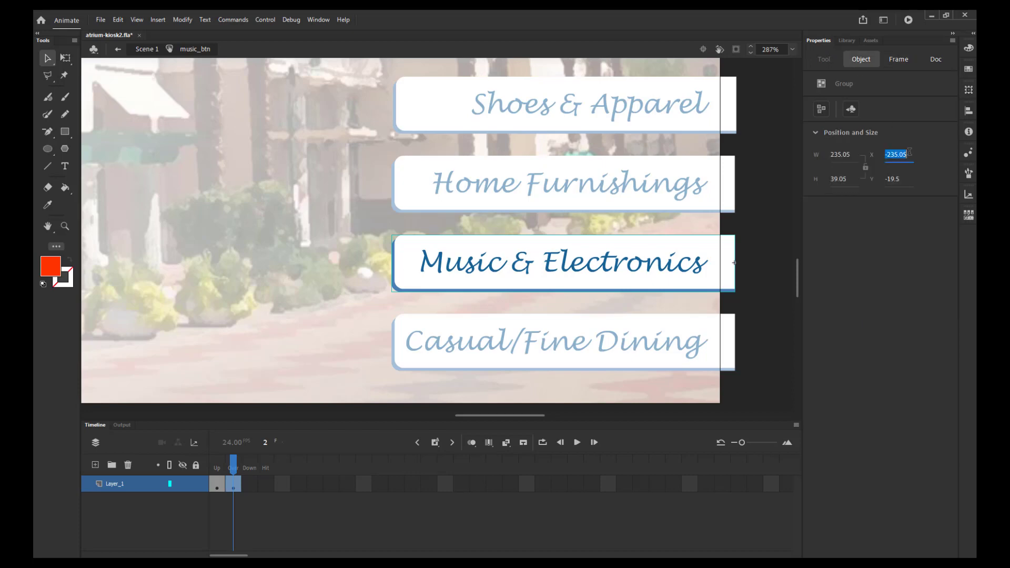
type("-245.05")
key("Return")
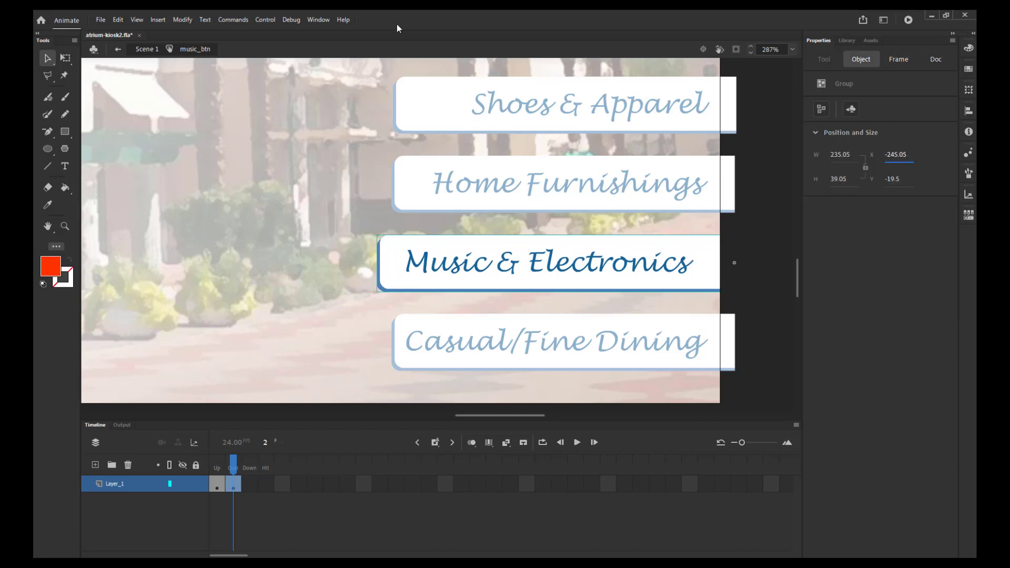
- Inside the Casual/Fine Dining button symbol, align the group's right edge to the registration point
left_click(117, 49)
double_click(571, 342)
left_click(968, 110)
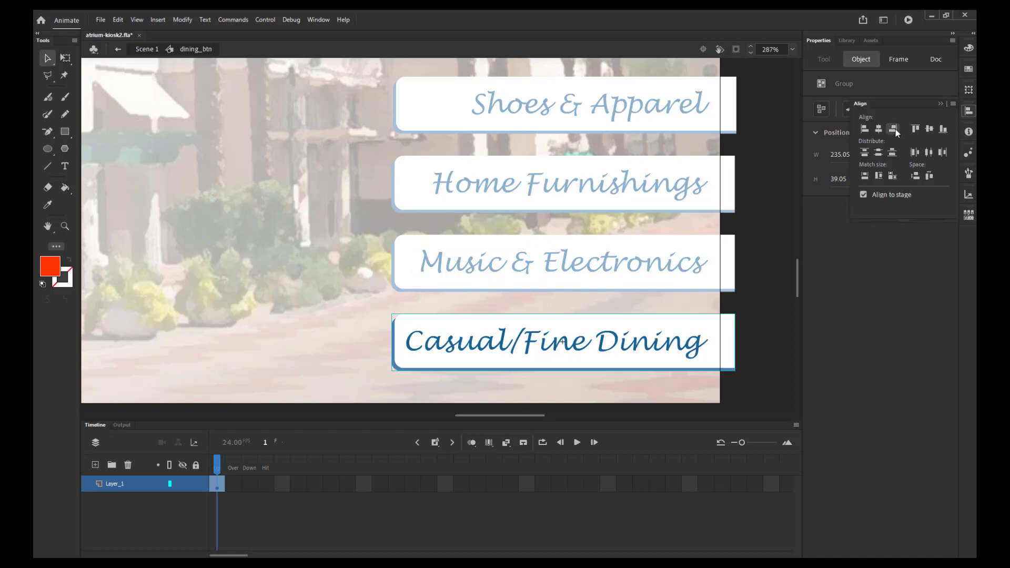
left_click(895, 130)
- Return to Scene 1 and set the Casual/Fine Dining button's X position to 1034
key("ctrl+e")
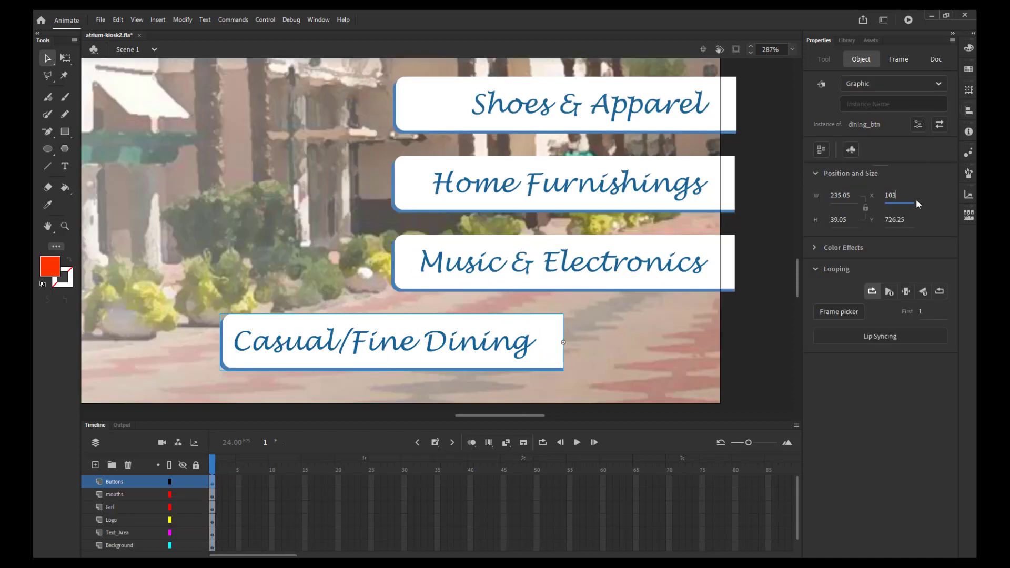
left_click(917, 199)
type("103")
key("Return")
- Open the Casual/Fine Dining button symbol for editing and insert a keyframe in its Over state
double_click(646, 350)
right_click(232, 484)
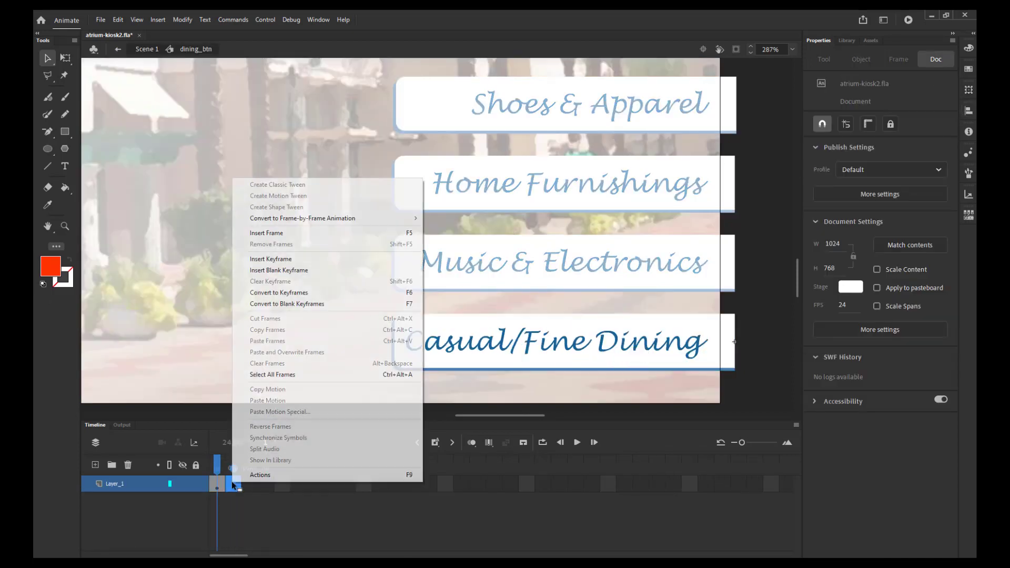
left_click(270, 259)
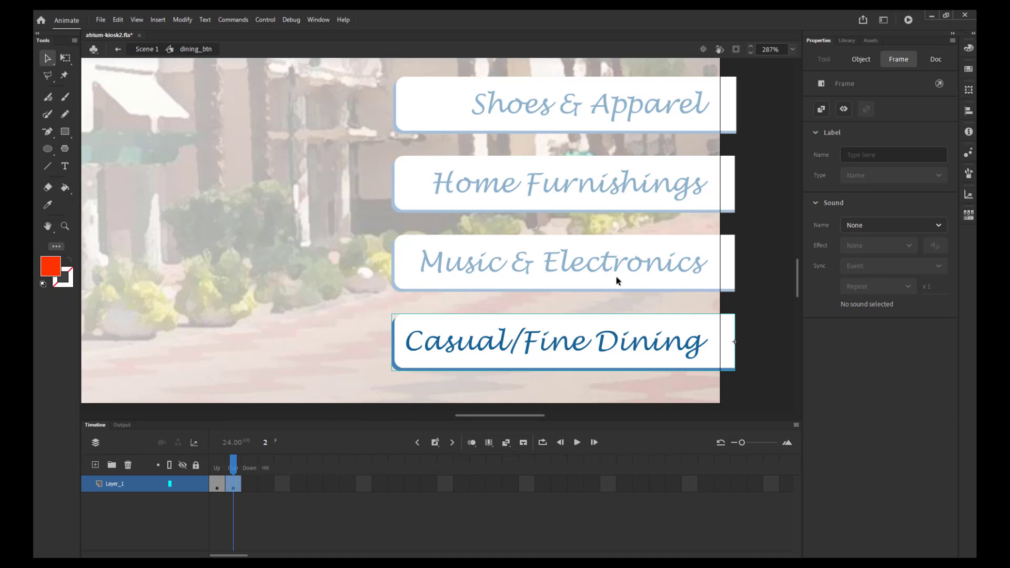
- Set the X position of the Casual/Fine Dining artwork in the Over state to -245.05 and return to Scene 1
left_click(672, 339)
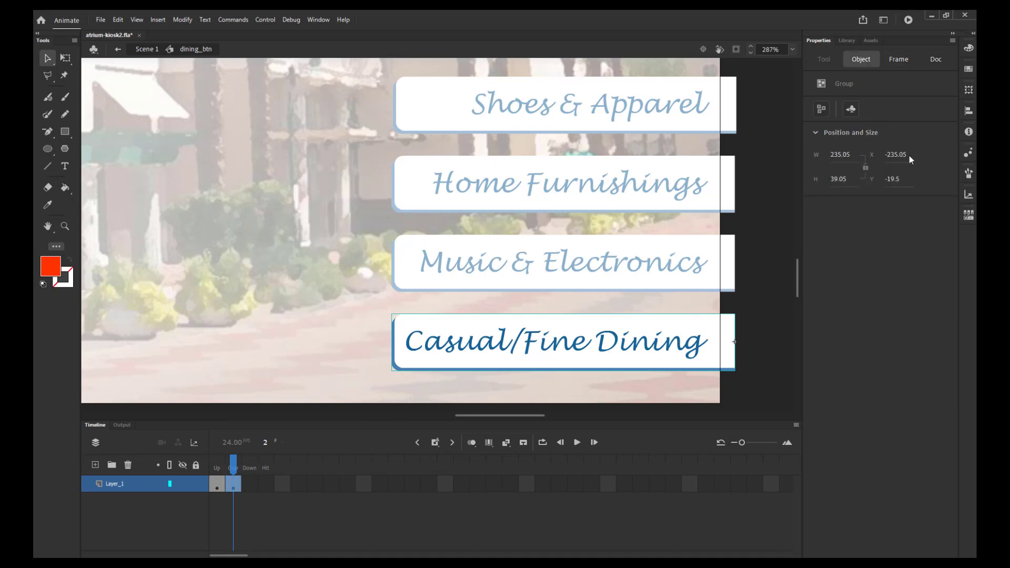
double_click(676, 346)
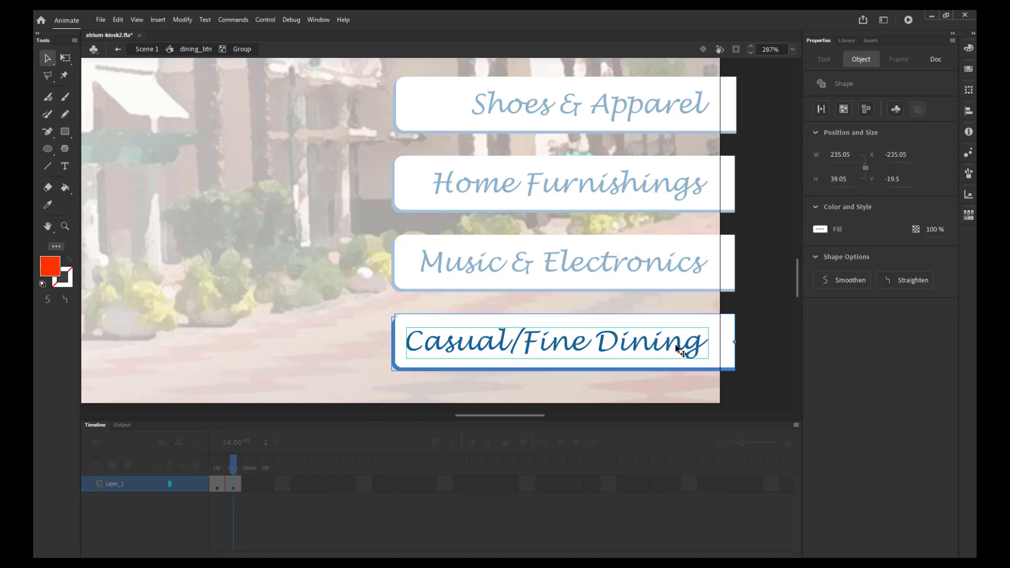
left_click(908, 155)
type("-245.05")
key("Return")
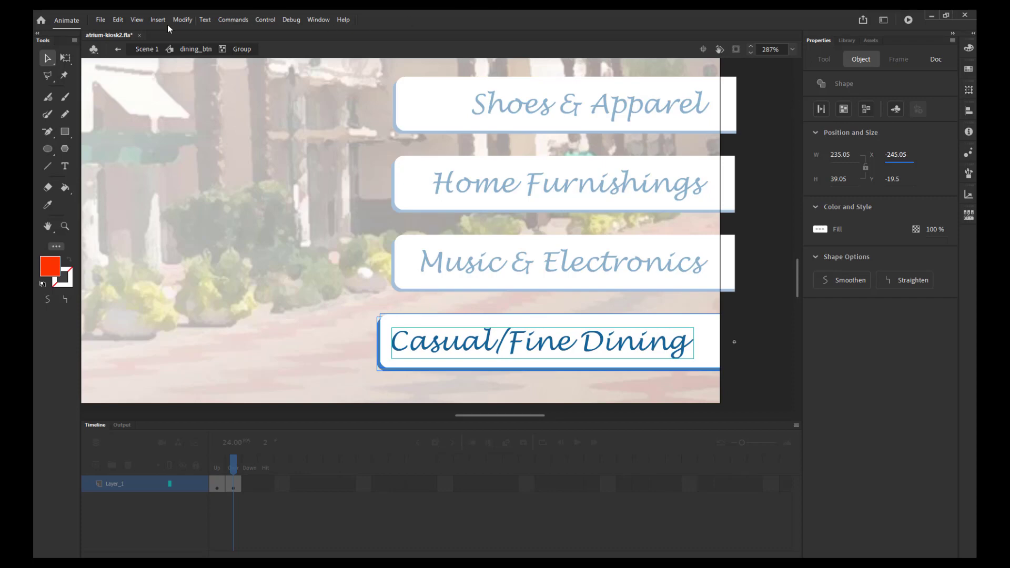
left_click(119, 49)
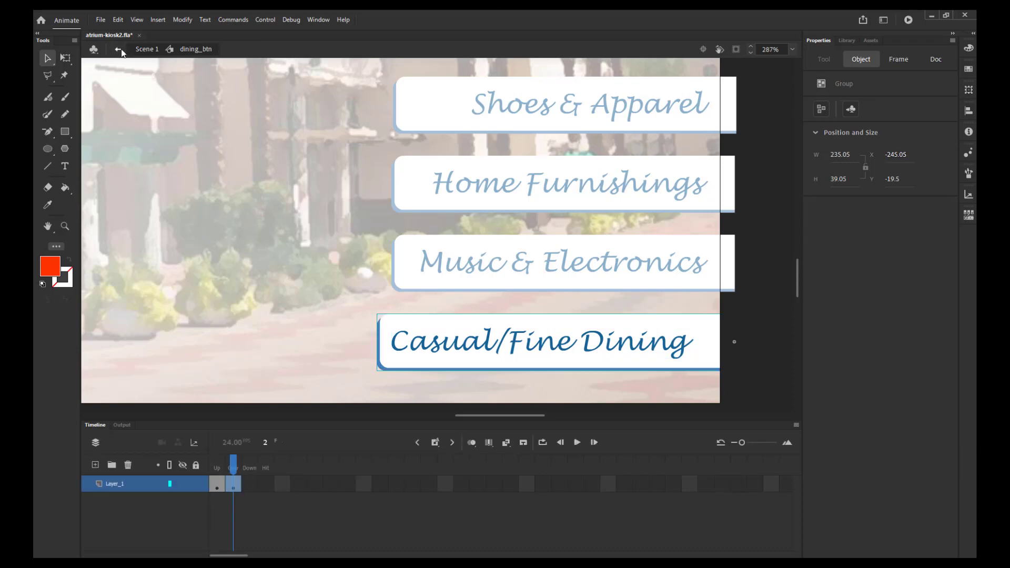
left_click(120, 50)
- Enable simple buttons for testing the menu buttons on the stage, and deselect the Casual/Fine Dining button
left_click(257, 21)
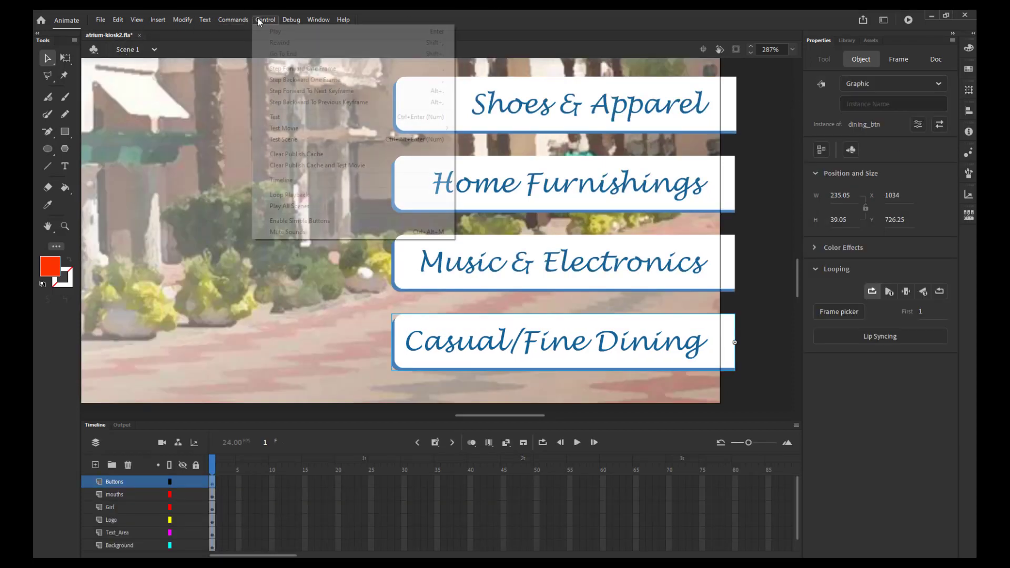
left_click(313, 223)
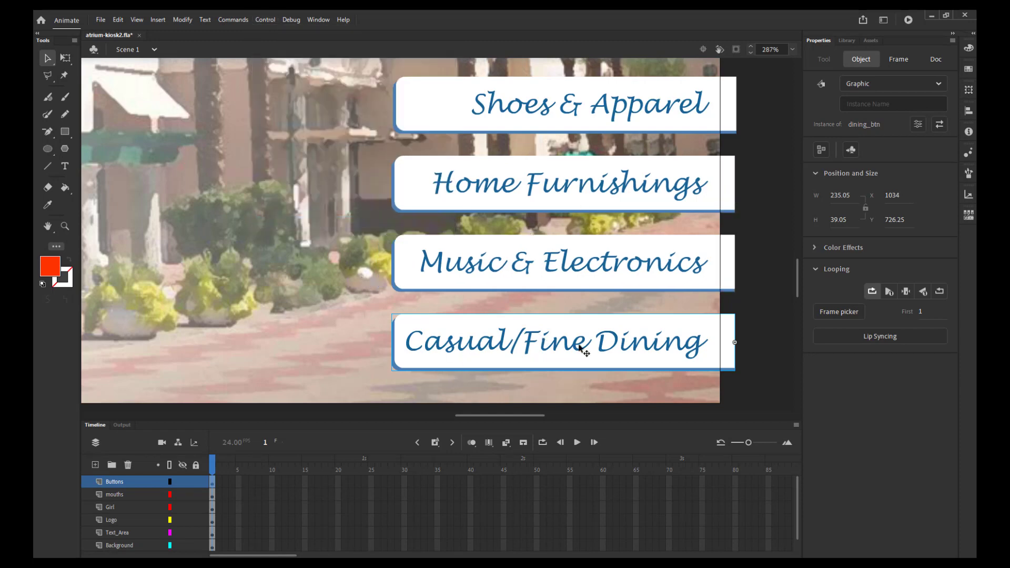
left_click(653, 408)
scroll(652, 403, "down", 1)
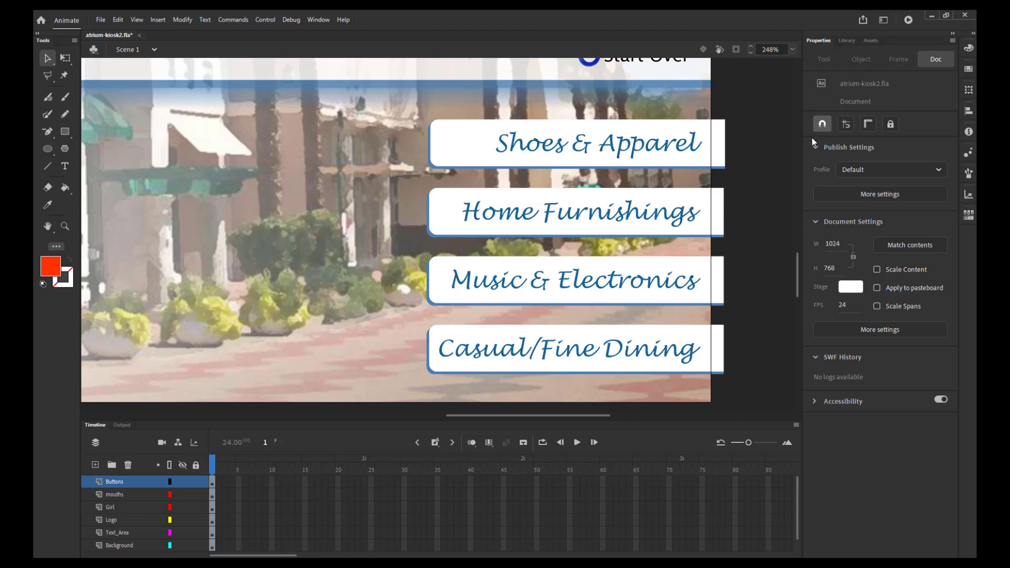
- Select the Casual/Fine Dining button and check its instance behavior setting
left_click(716, 336)
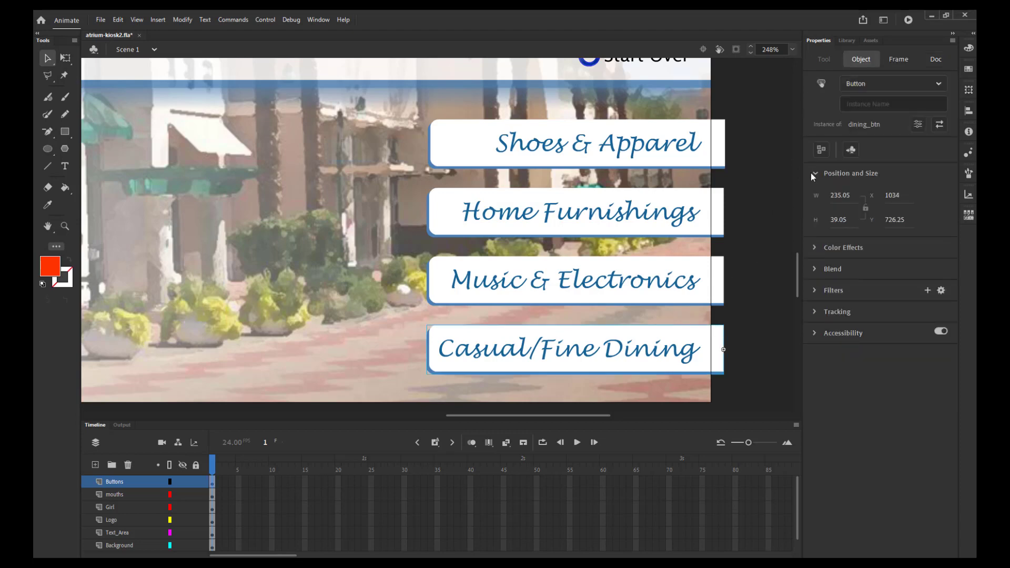
left_click(937, 84)
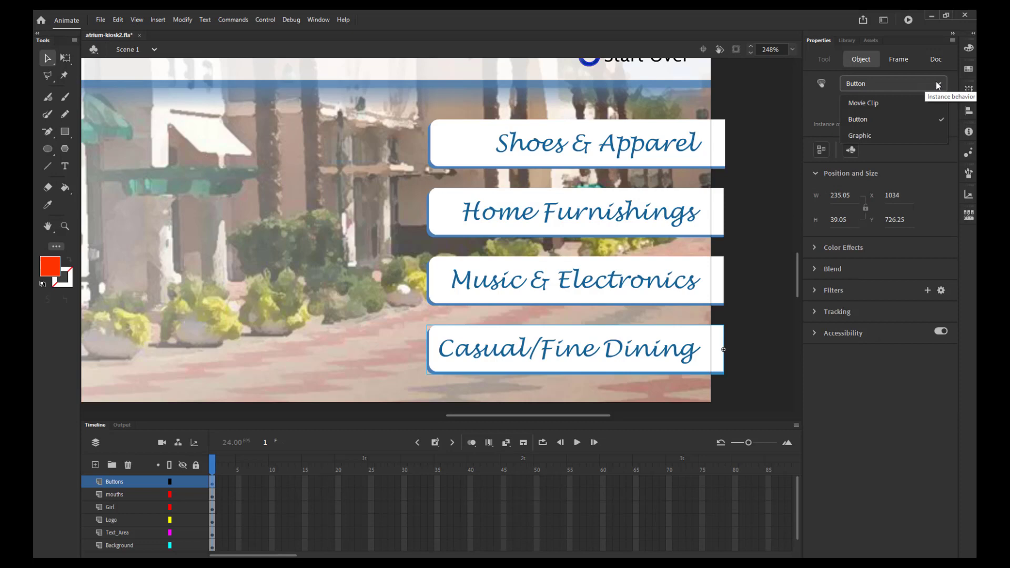
left_click(937, 84)
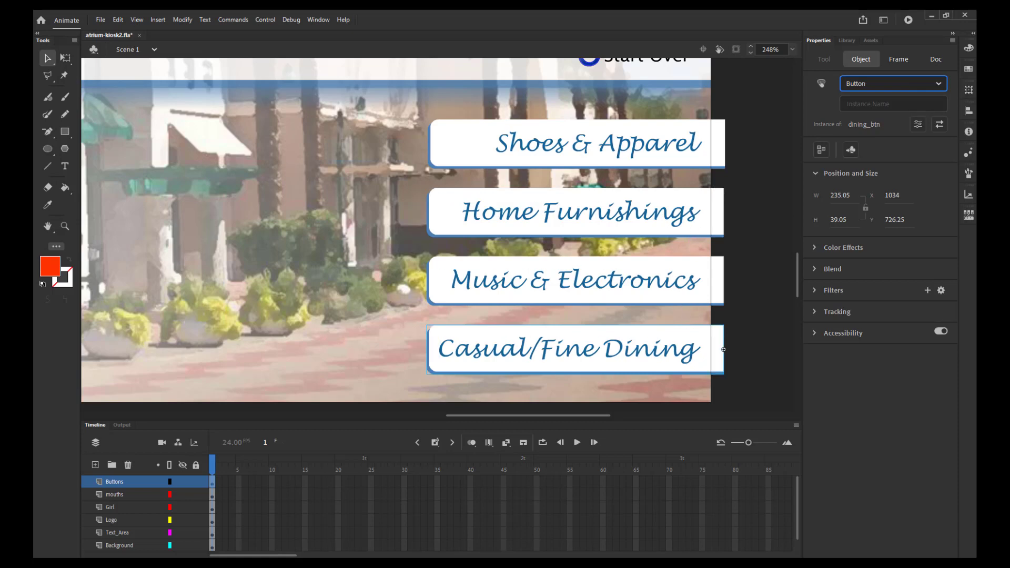
- Open the library and look through the contents of the mouth graphics folder
key("ctrl+l")
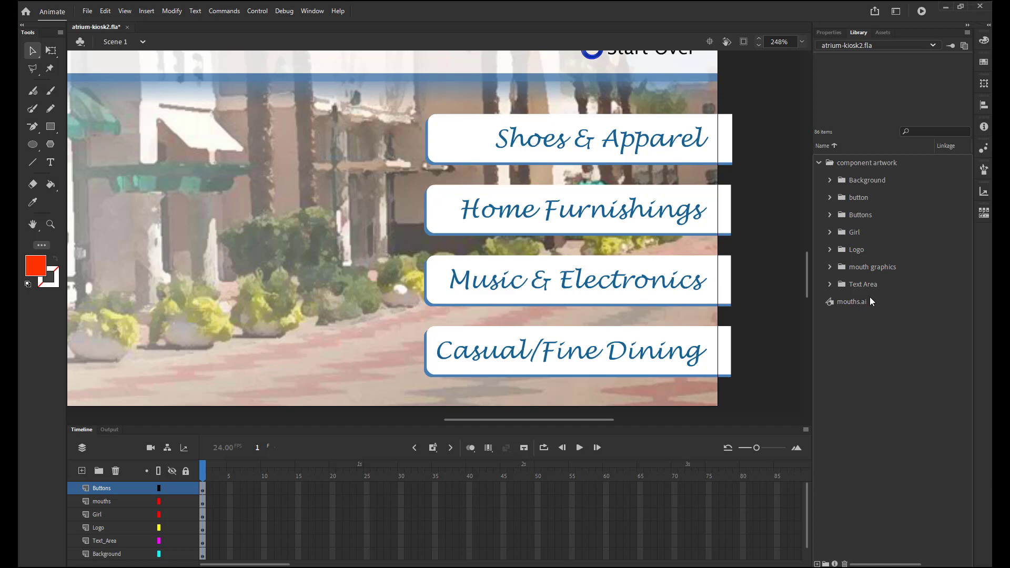
left_click(833, 266)
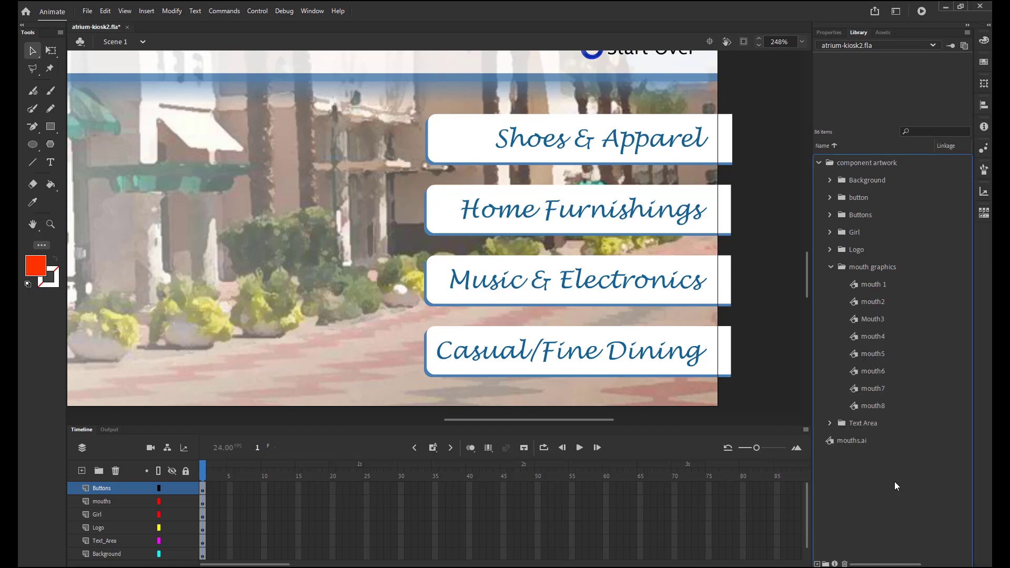
left_click(830, 267)
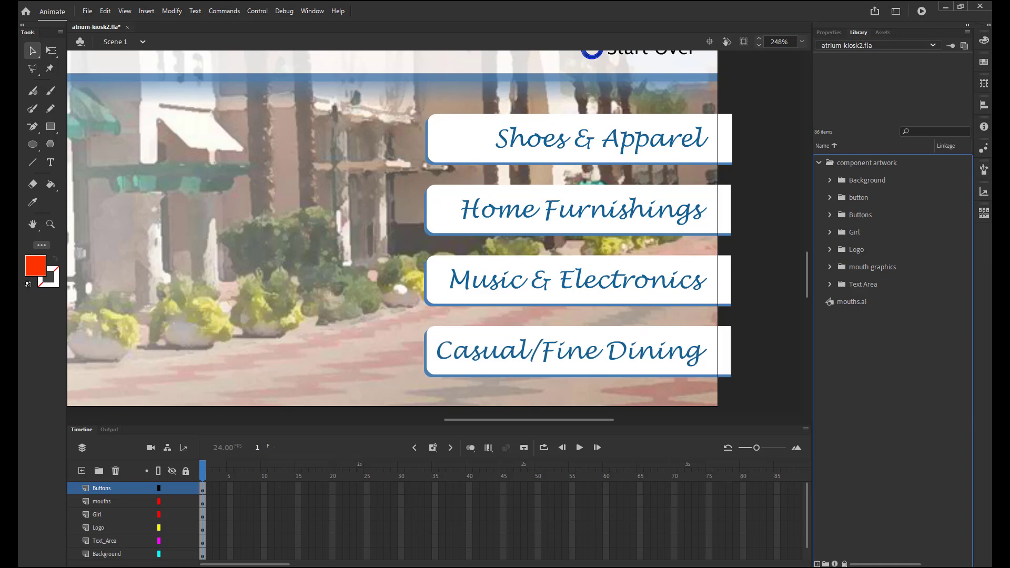
- Import all the sound files in the Audio folder, from atrium_jazz.mp3 to shoes.mp3, into the library
left_click(91, 12)
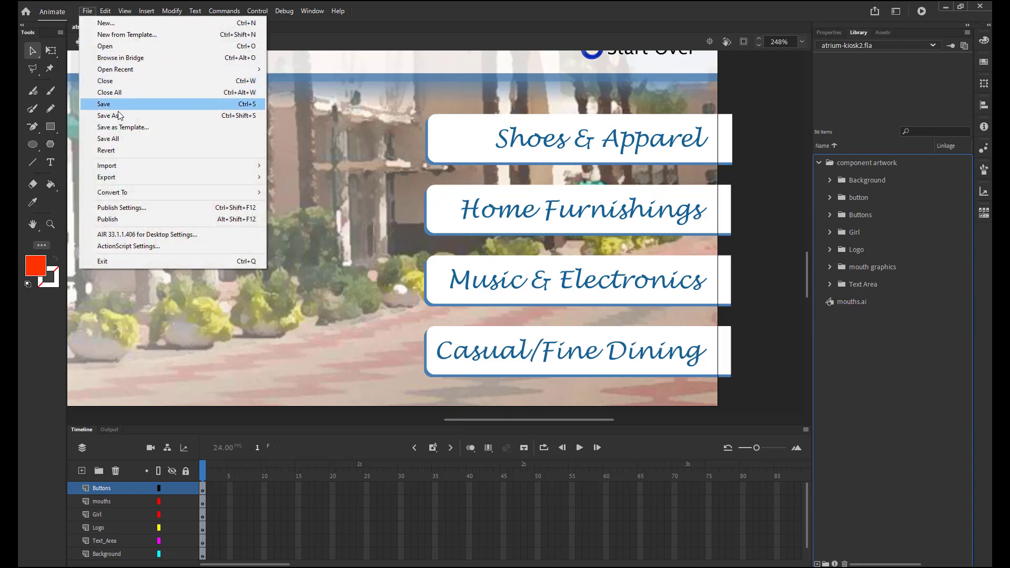
mouse_move(118, 167)
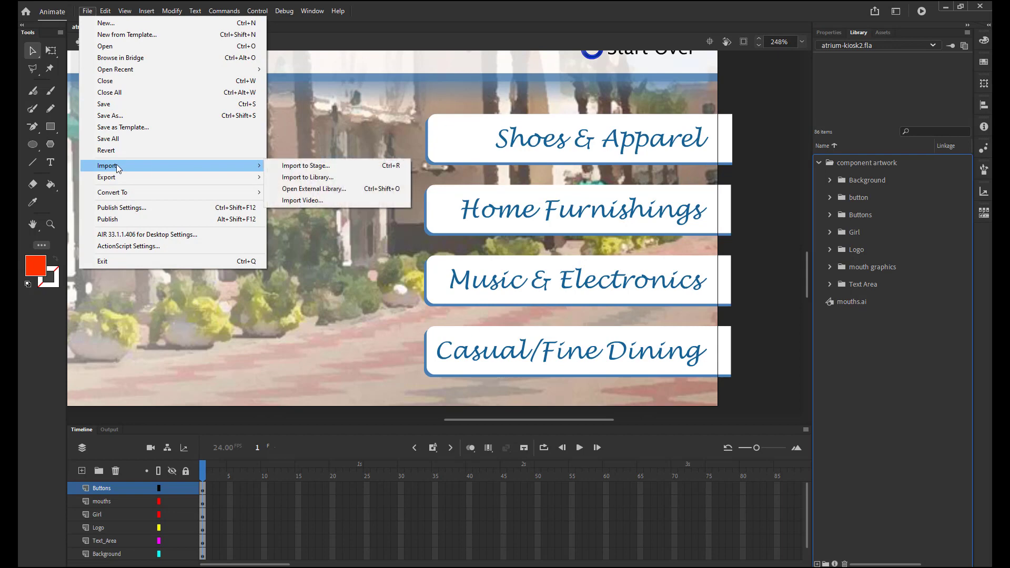
left_click(318, 177)
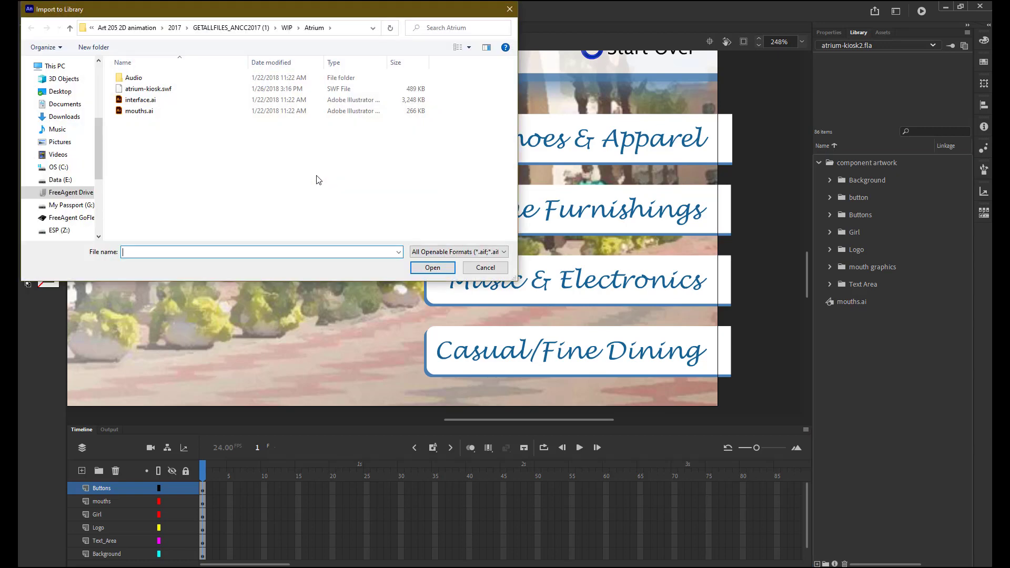
double_click(139, 79)
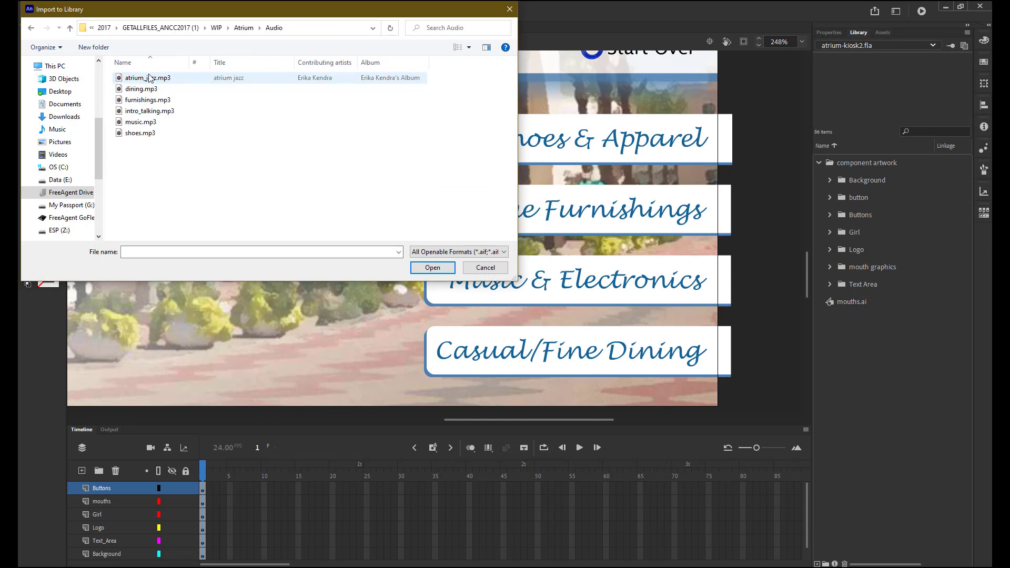
left_click(151, 79)
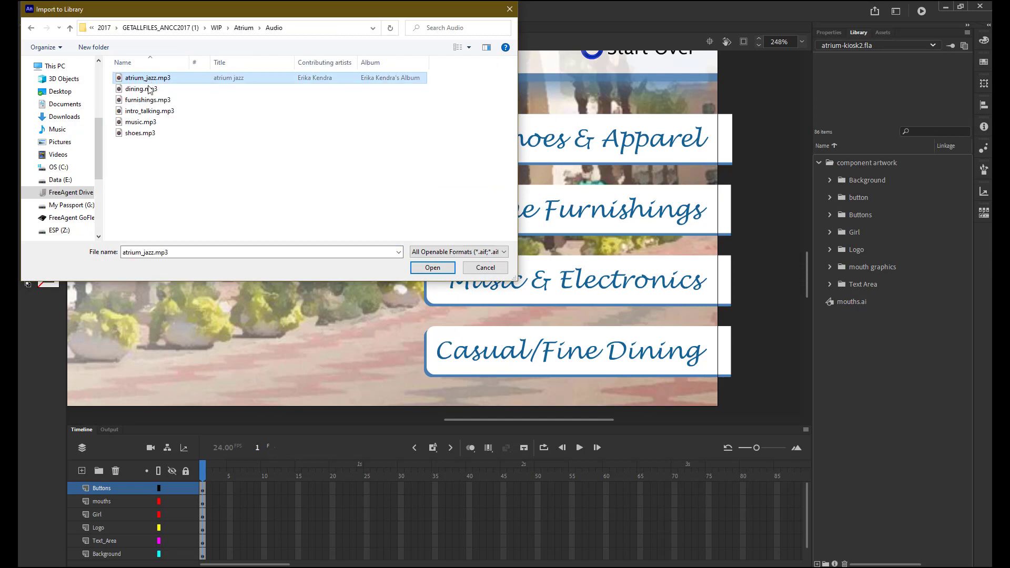
left_click(133, 136, "shift")
left_click(435, 268)
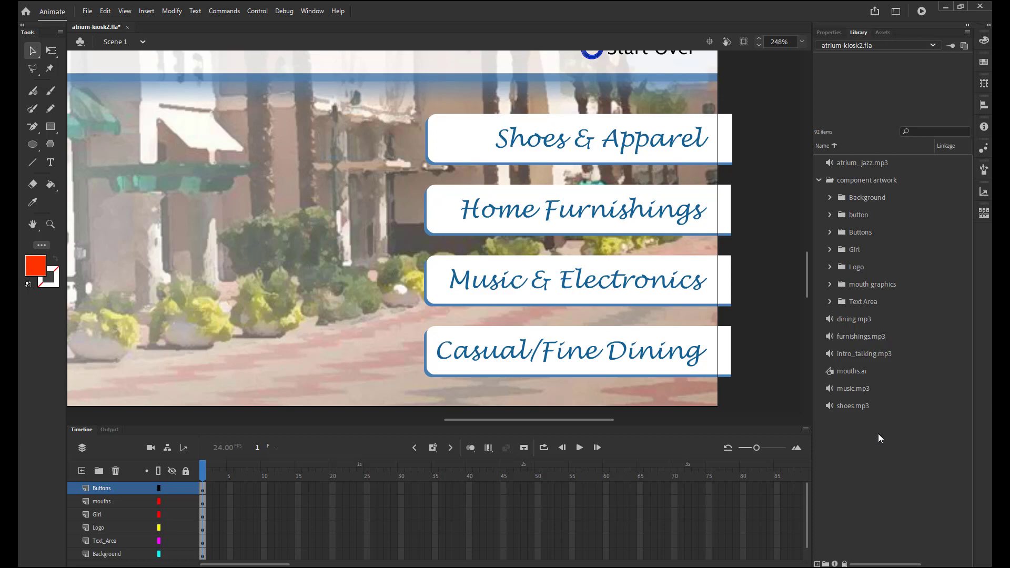
- Create a new library folder named audio
left_click(826, 564)
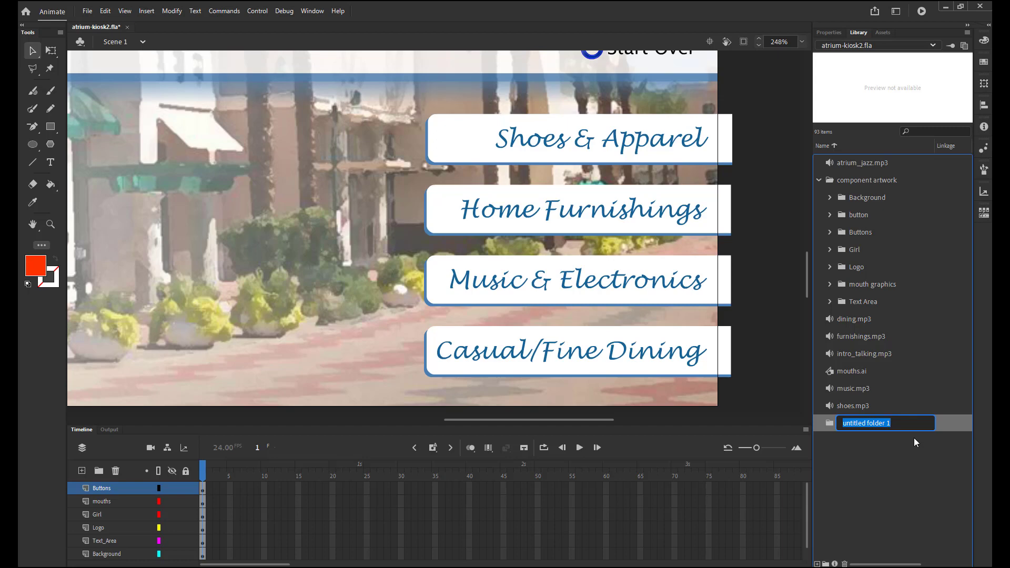
type("audio")
key("Return")
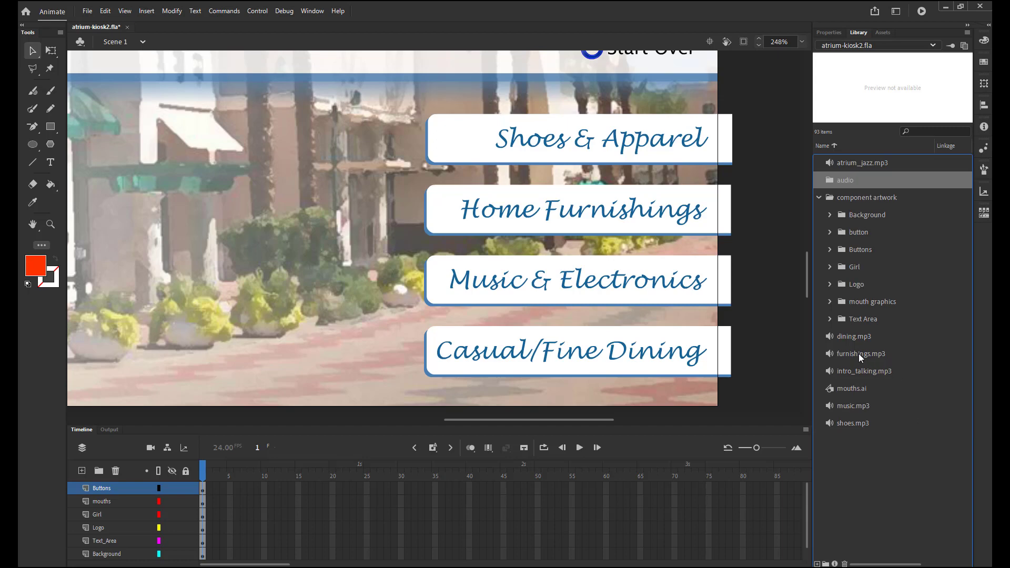
- Move the library items from dining.mp3 to shoes.mp3, including mouths.ai, plus atrium_jazz.mp3 into the audio folder, and collapse the component artwork folder
left_click(861, 340)
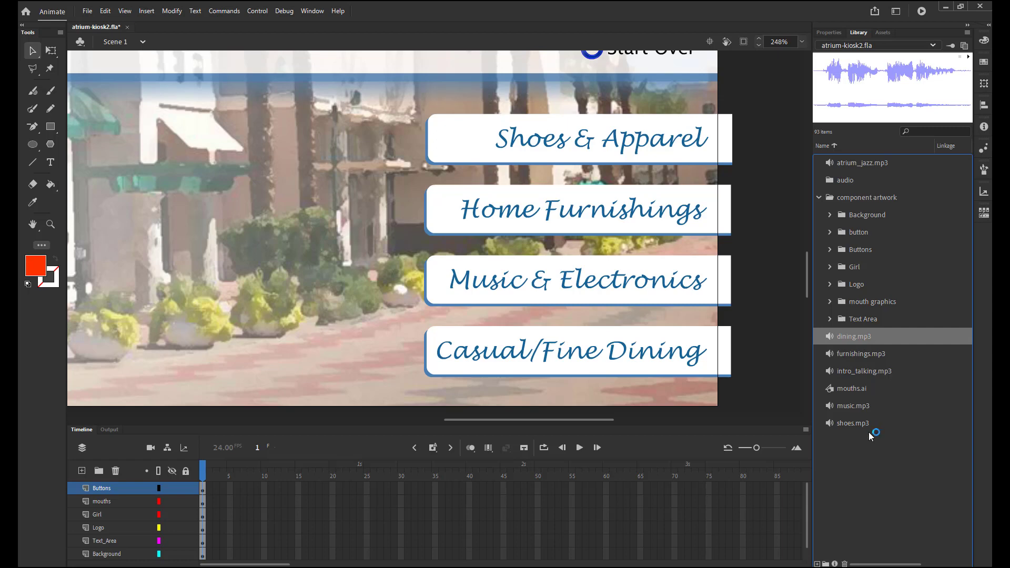
left_click(852, 424, "shift")
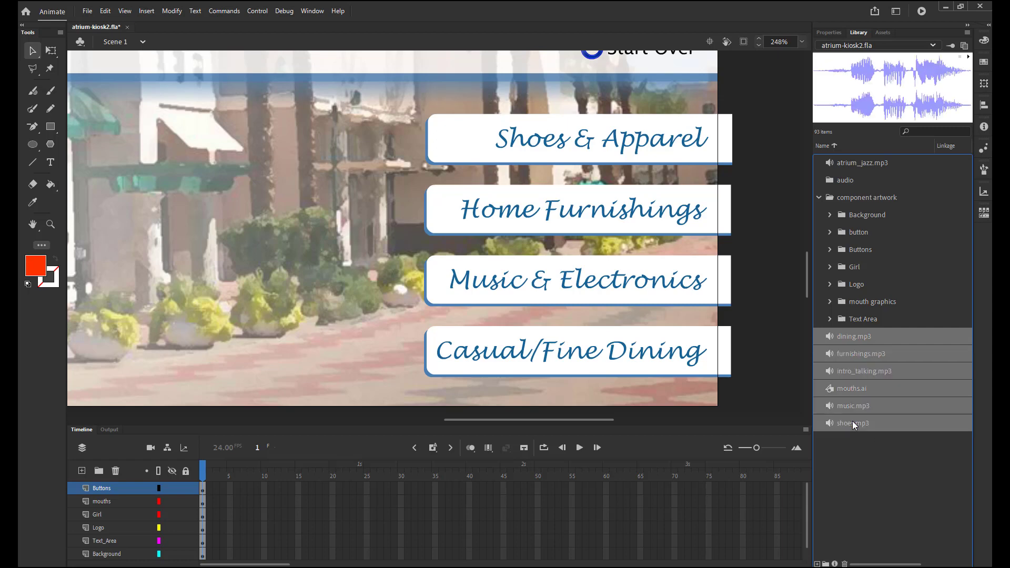
left_click_drag(852, 423, 857, 187)
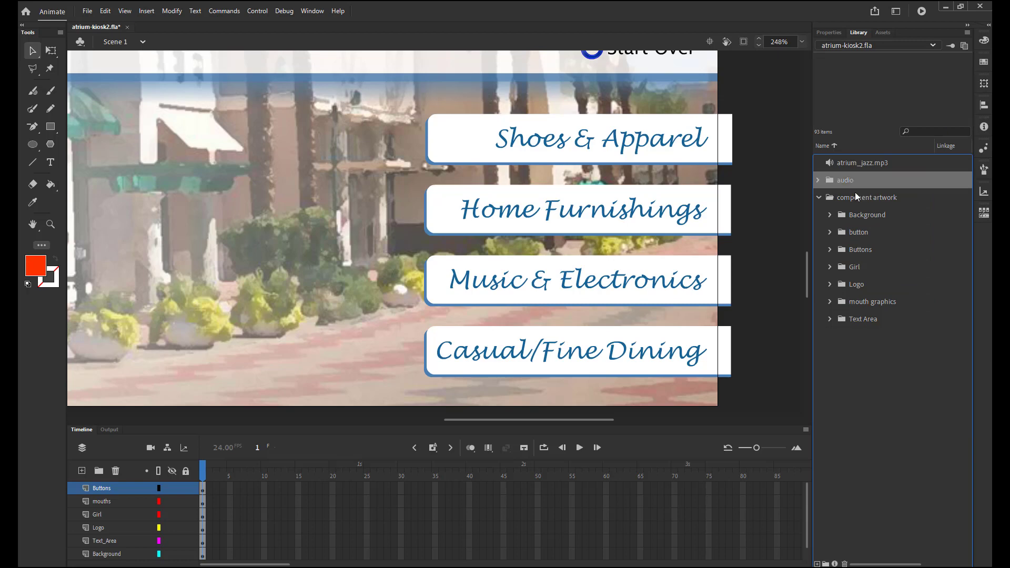
left_click(819, 180)
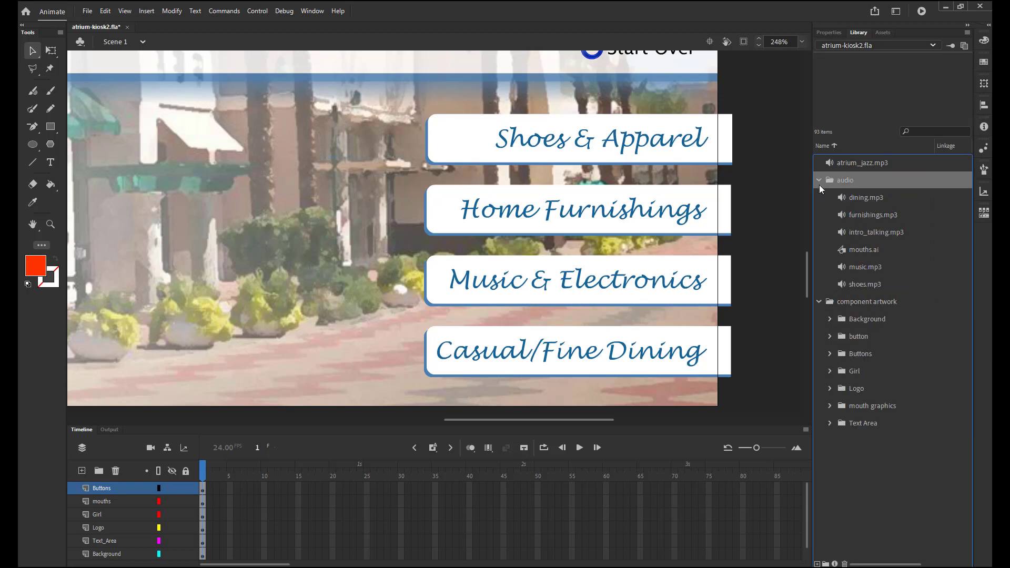
left_click(819, 302)
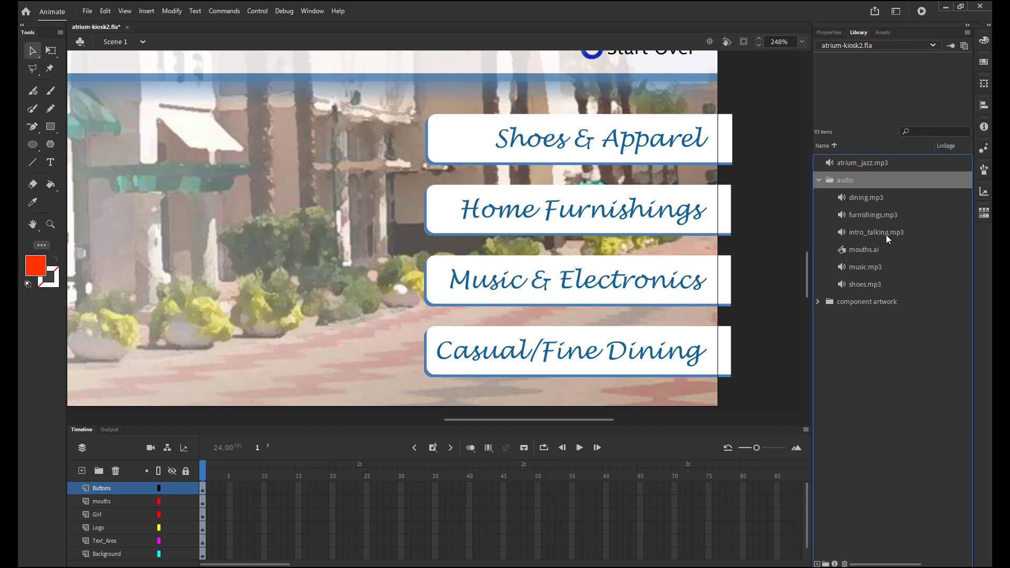
left_click_drag(866, 164, 864, 181)
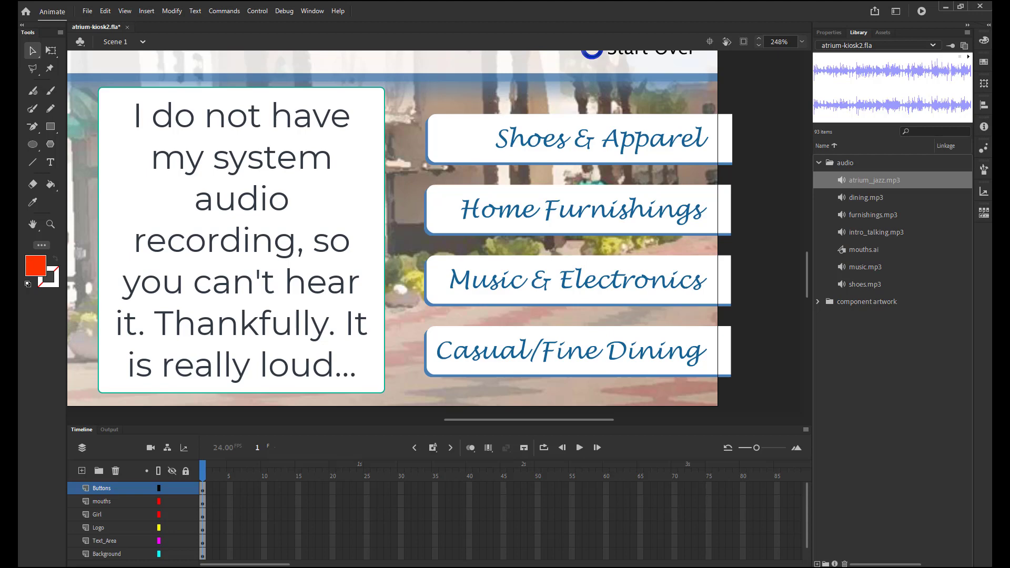
- Assign atrium_jazz.mp3 as the sound of frame 1 on the Background layer
left_click(202, 556)
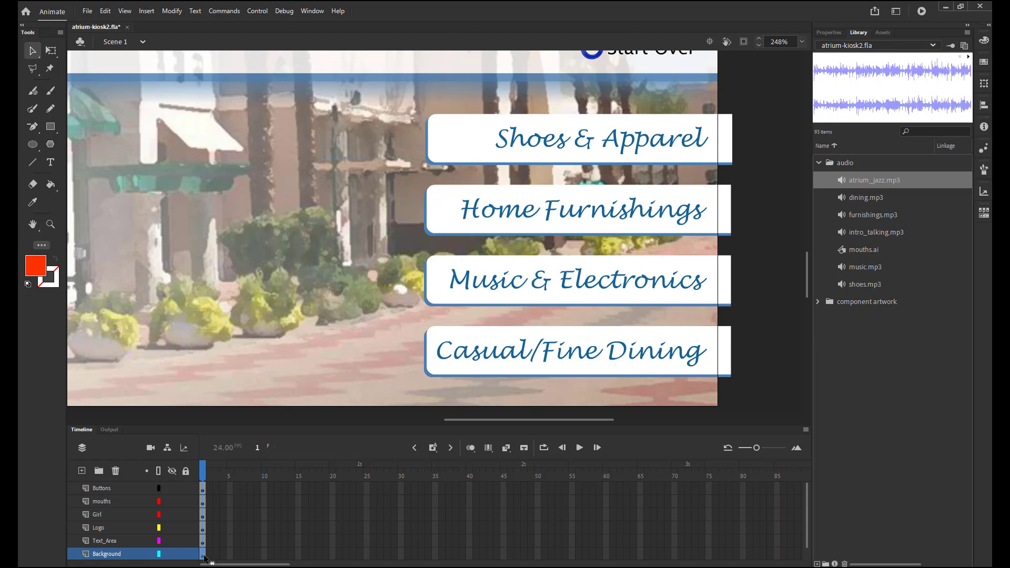
left_click(832, 33)
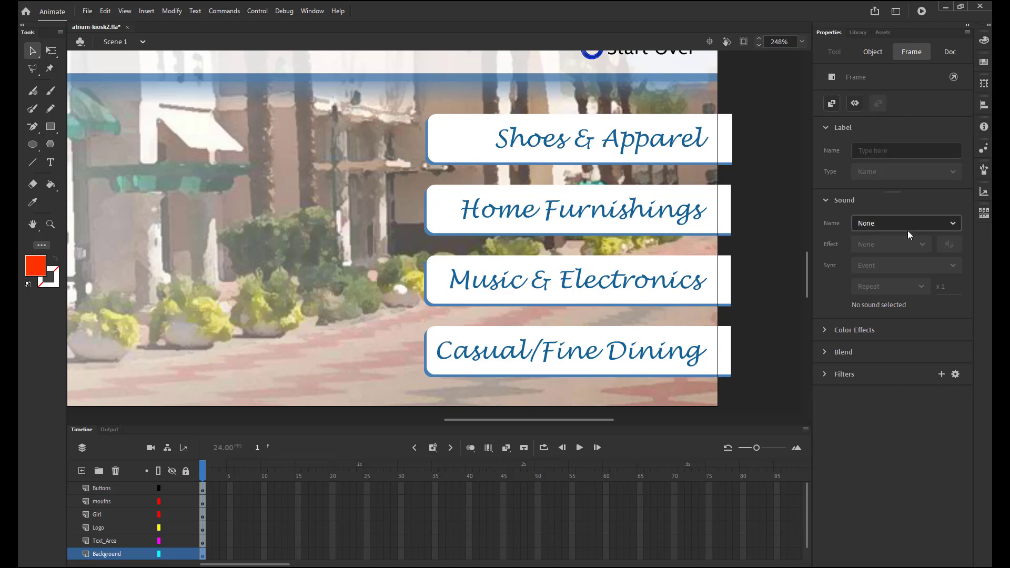
left_click(955, 226)
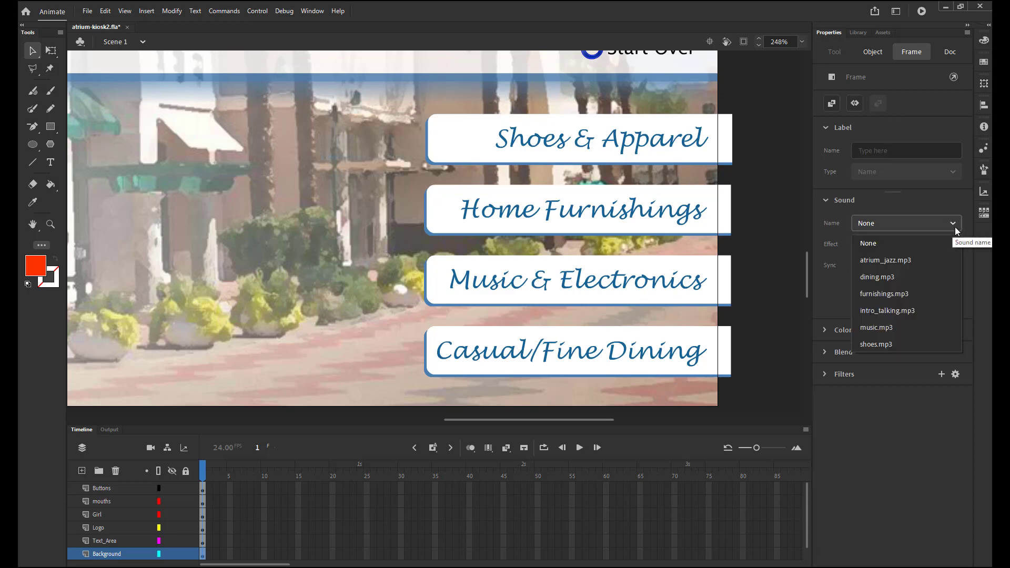
left_click(924, 260)
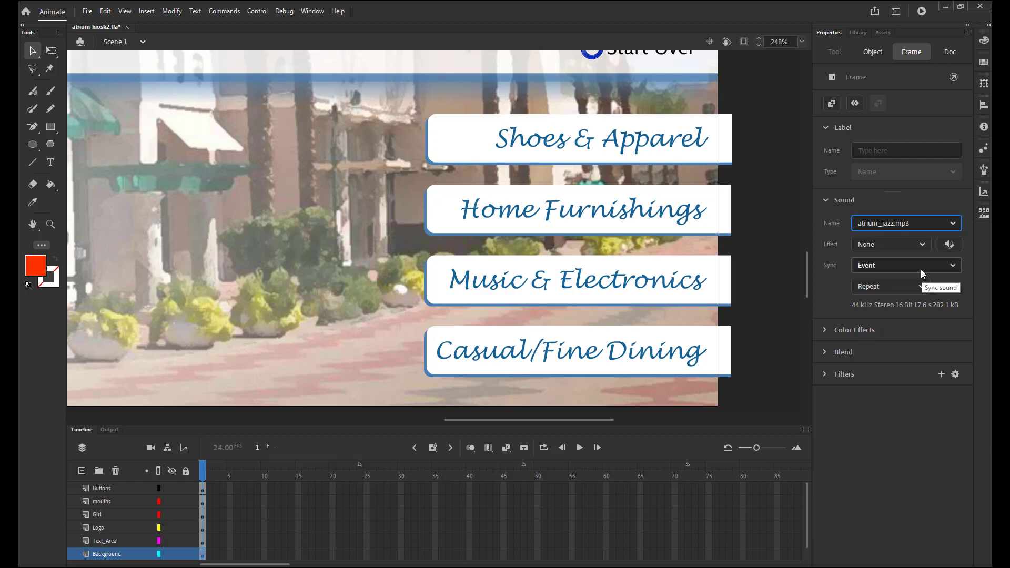
- Test the movie to hear the background music, and close the preview
left_click(262, 12)
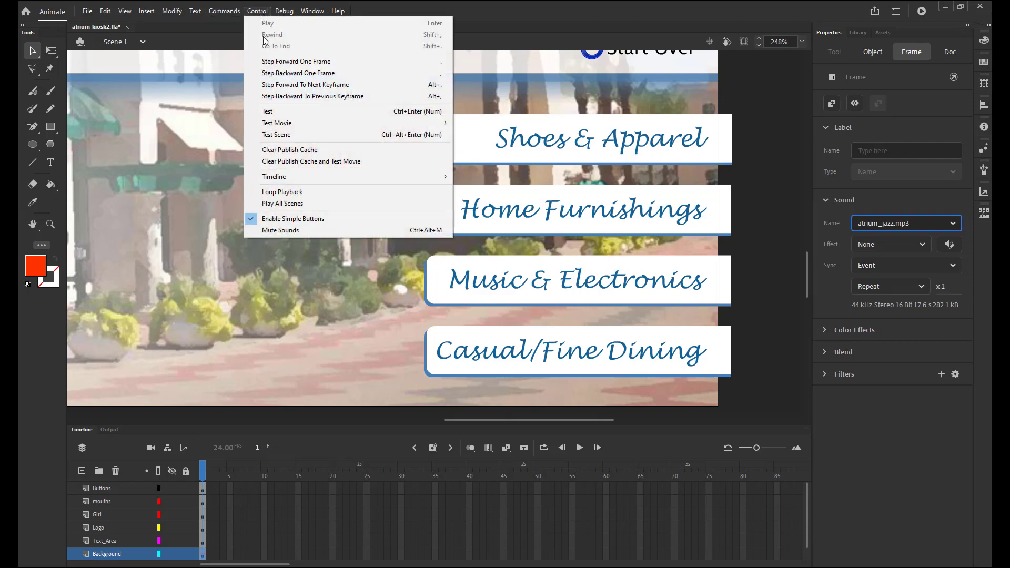
left_click(275, 111)
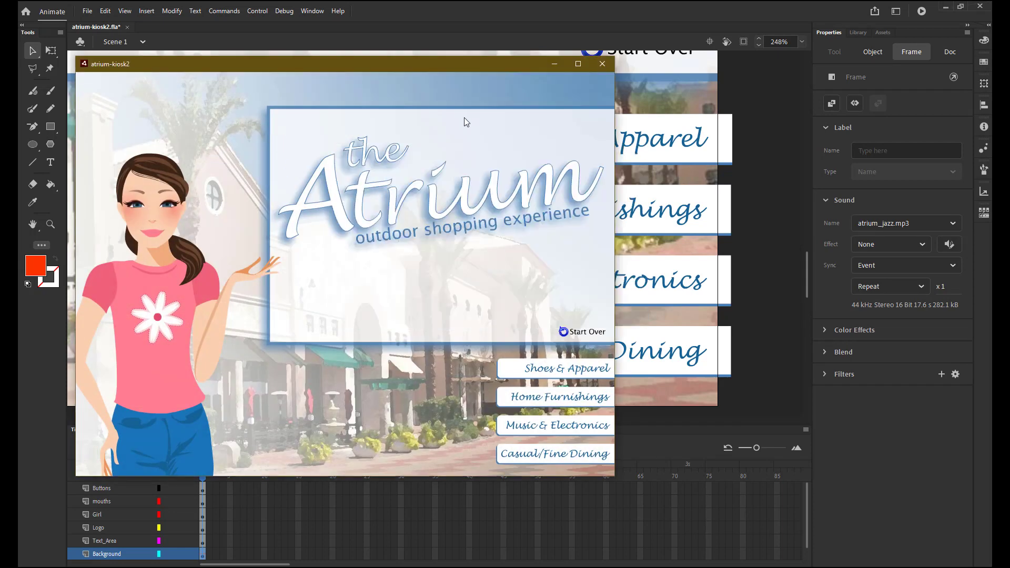
key("ctrl+w")
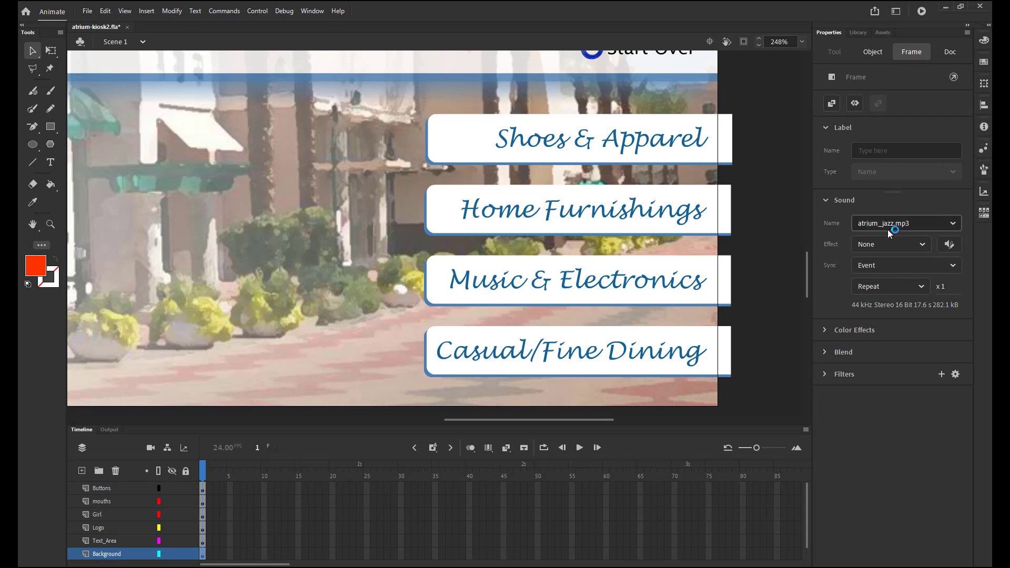
- Make the atrium_jazz.mp3 background sound loop instead of repeating once, and test the movie
left_click(922, 287)
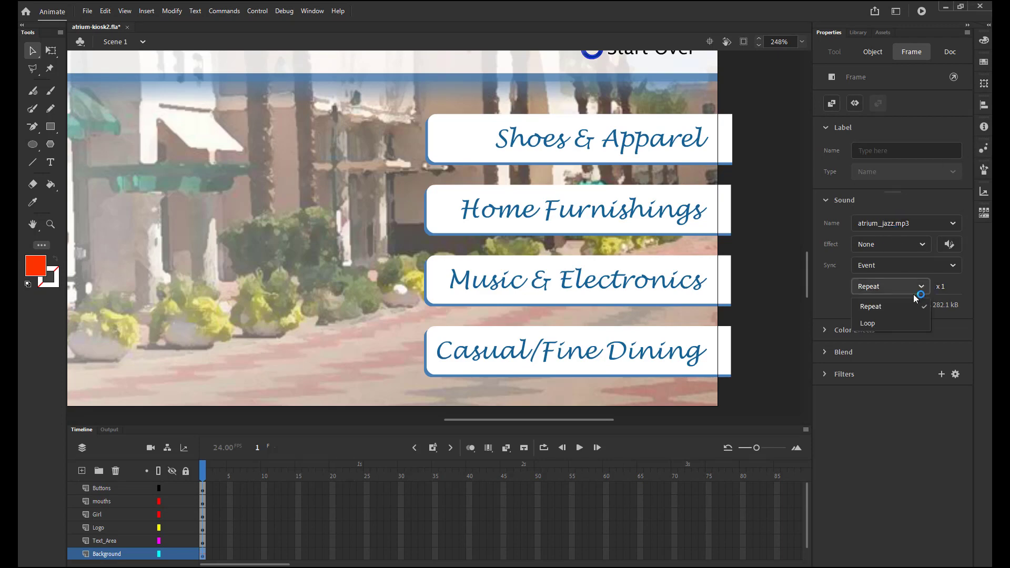
left_click(896, 325)
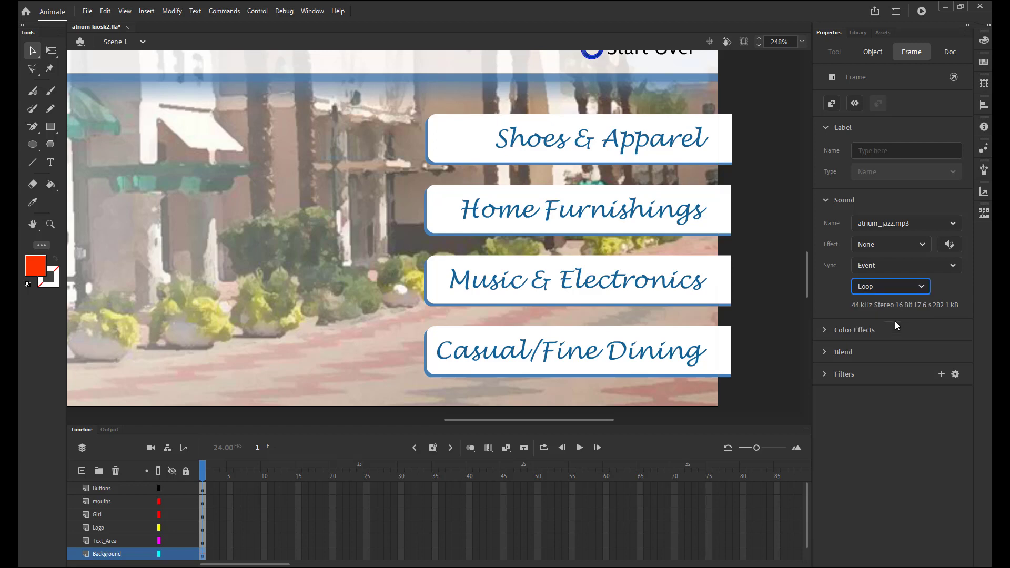
key("ctrl+Return")
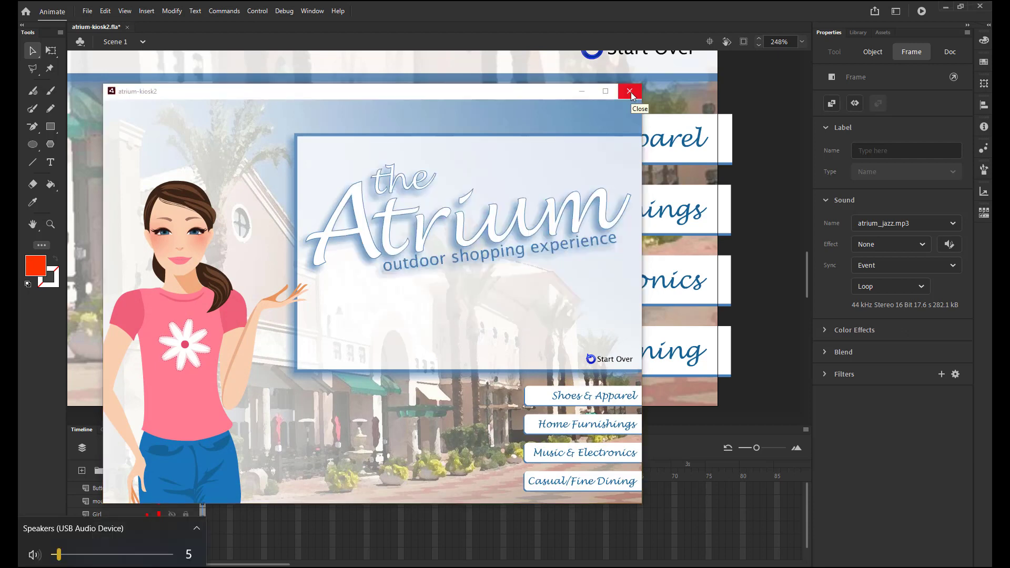
left_click(630, 92)
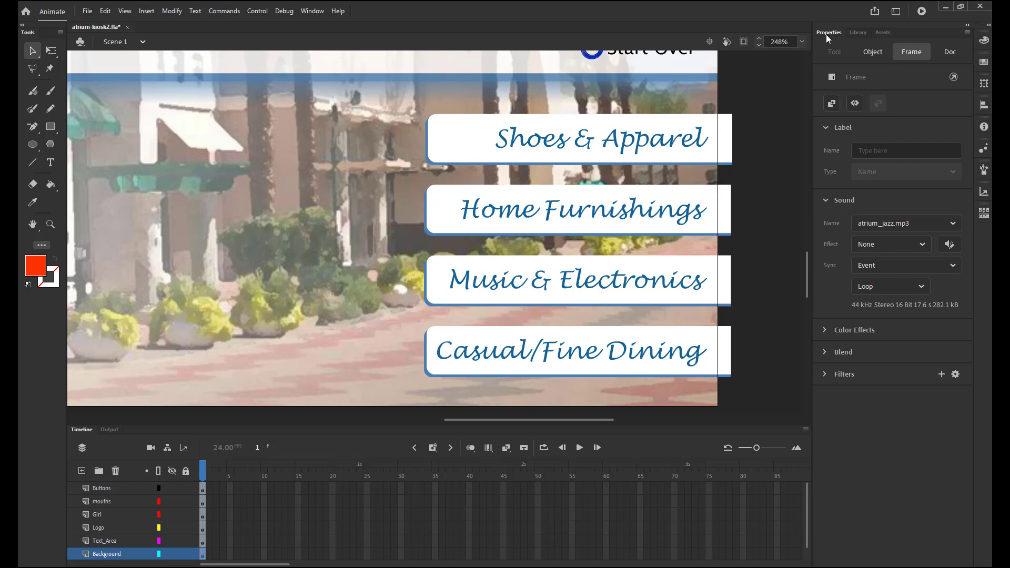
- Apply a Custom effect to the background sound, showing the envelope in frames and lowering the volume of both channels to below half
left_click(925, 246)
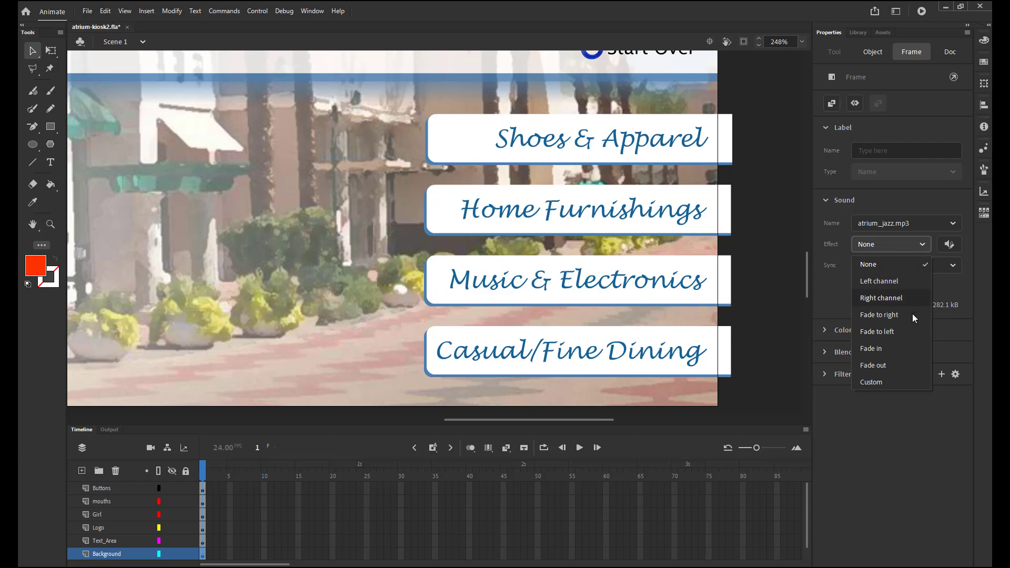
left_click(893, 381)
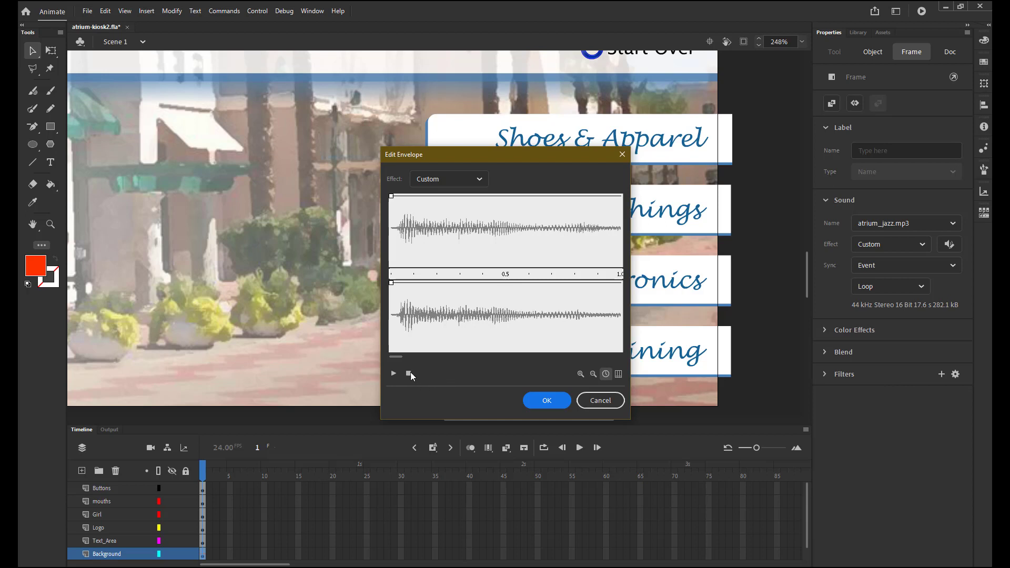
left_click(618, 375)
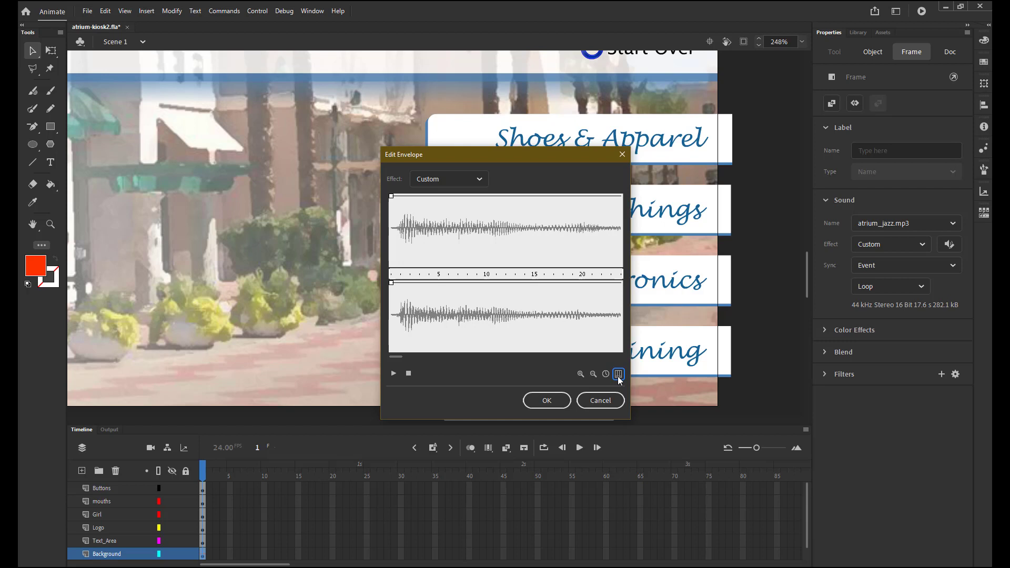
left_click(391, 197)
left_click_drag(392, 197, 391, 242)
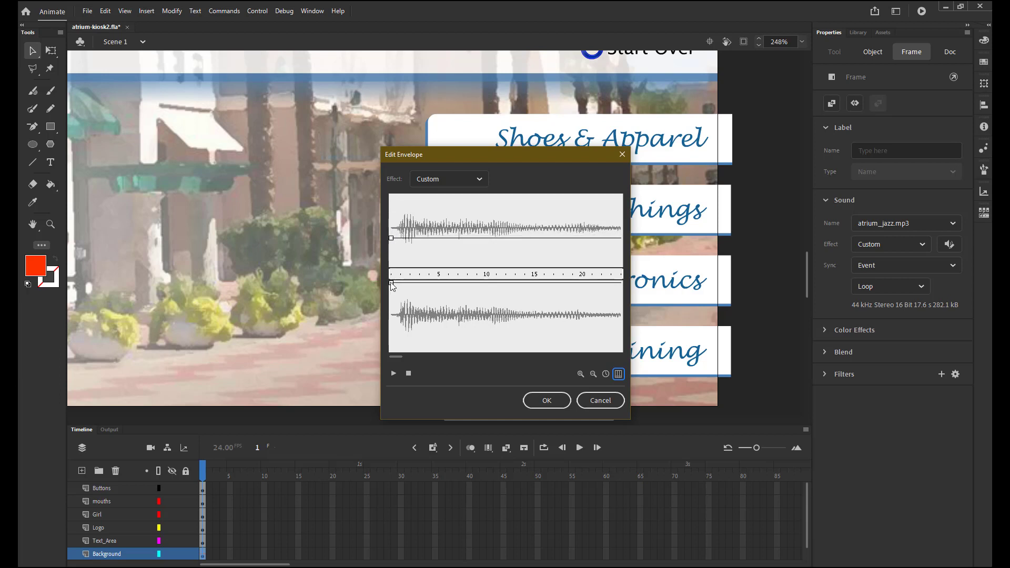
left_click_drag(391, 283, 393, 329)
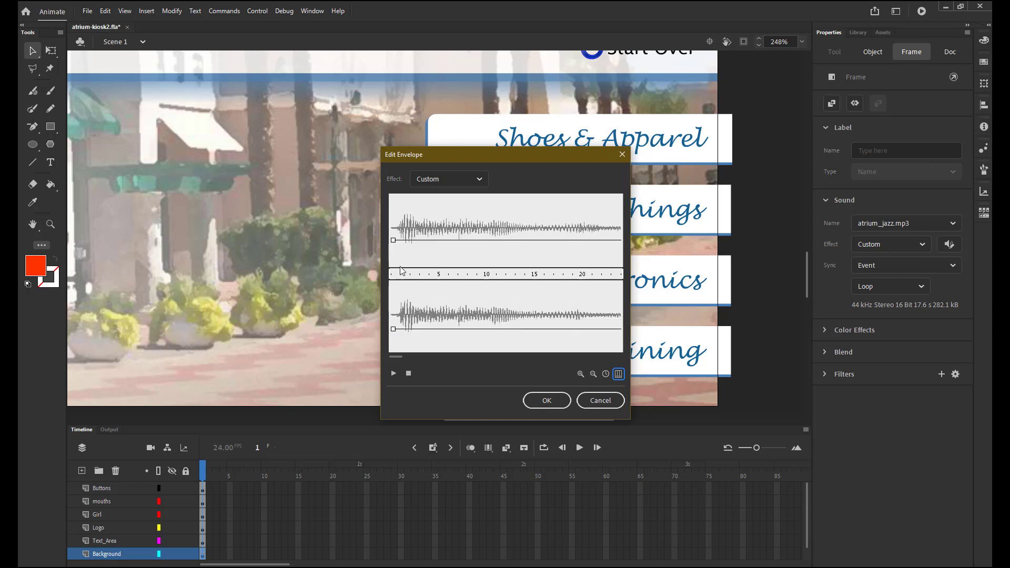
left_click(559, 402)
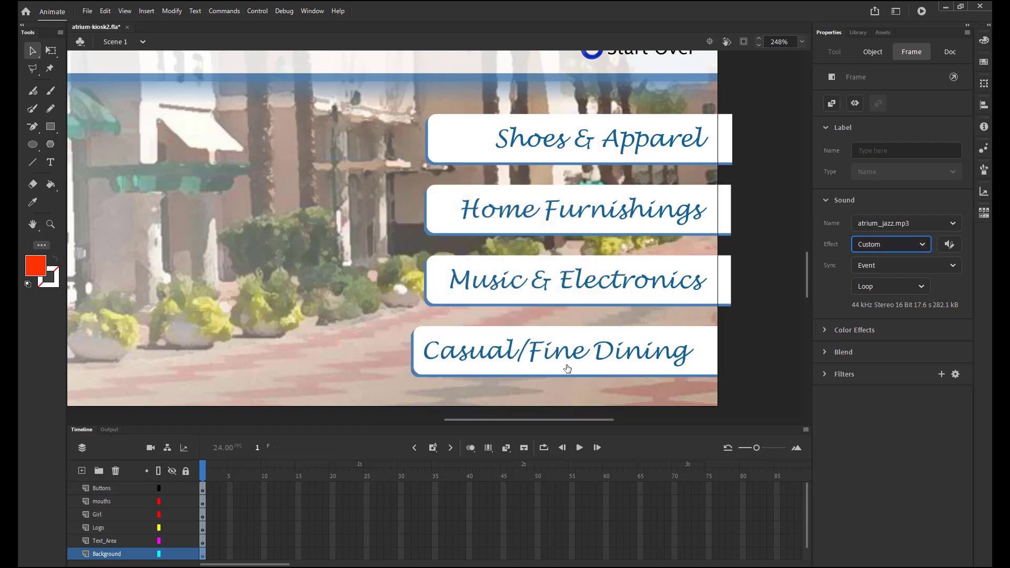
- Test the movie to check the lowered background music volume, and close the preview
left_click(596, 241)
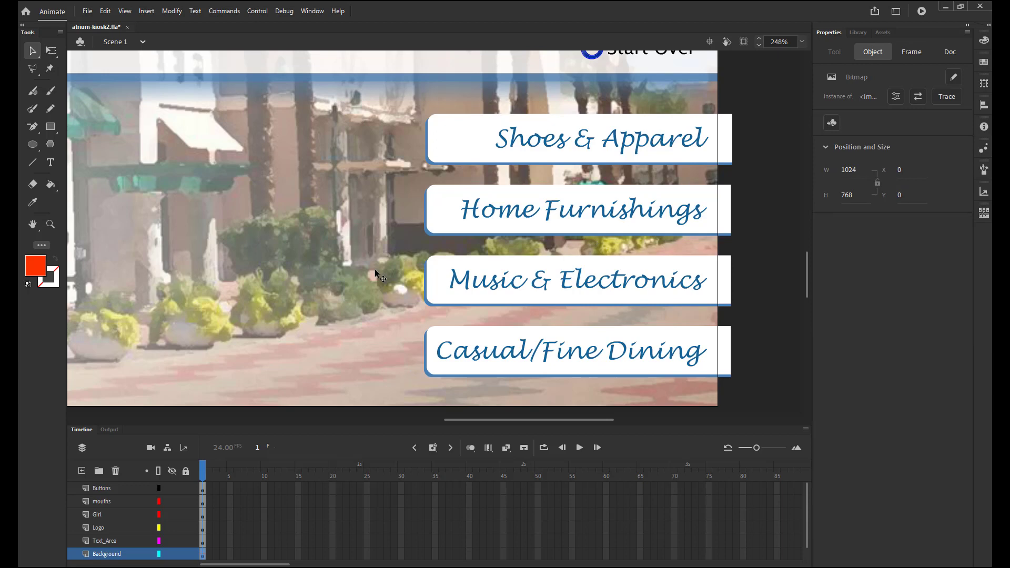
key("ctrl+Return")
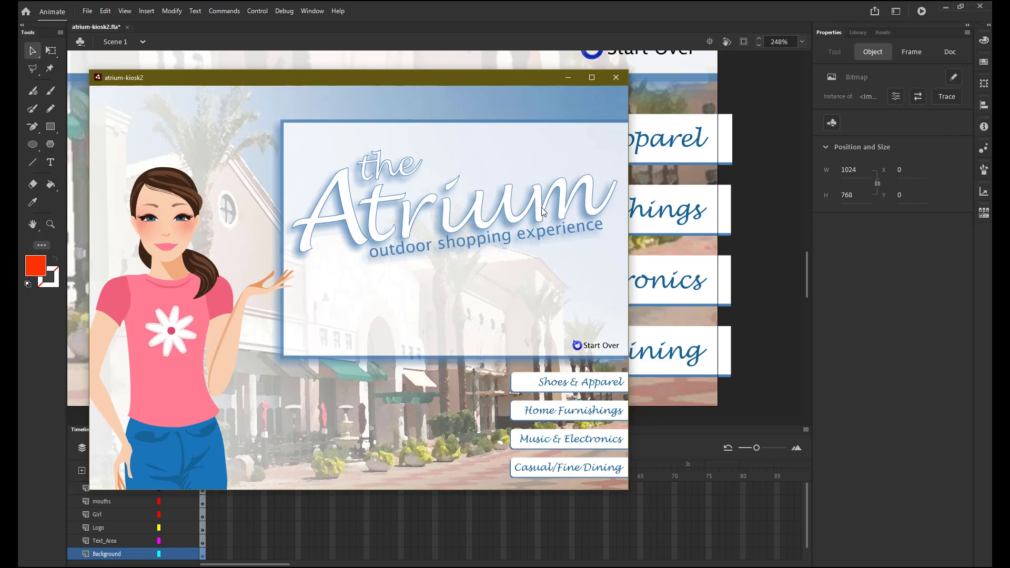
left_click(615, 77)
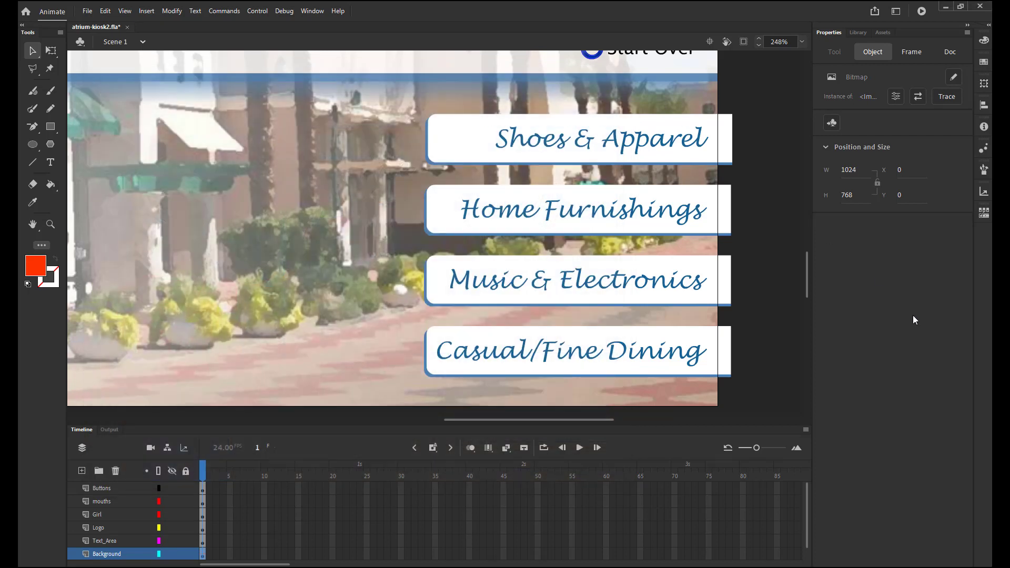
- Assign shoes.mp3 as the sound of the Over frame in the shoes_btn symbol, and return to the main scene
left_click(859, 32)
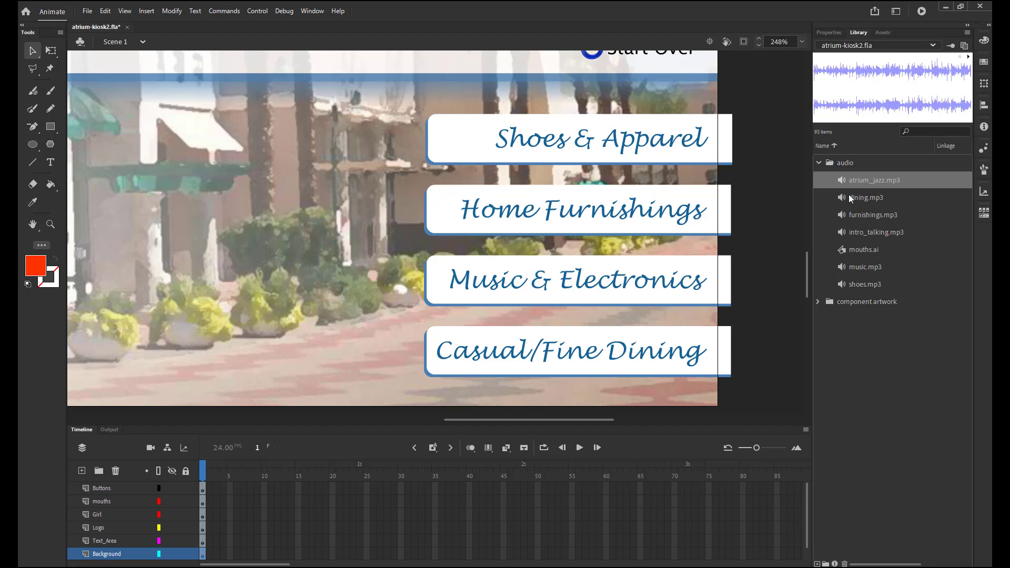
left_click(819, 301)
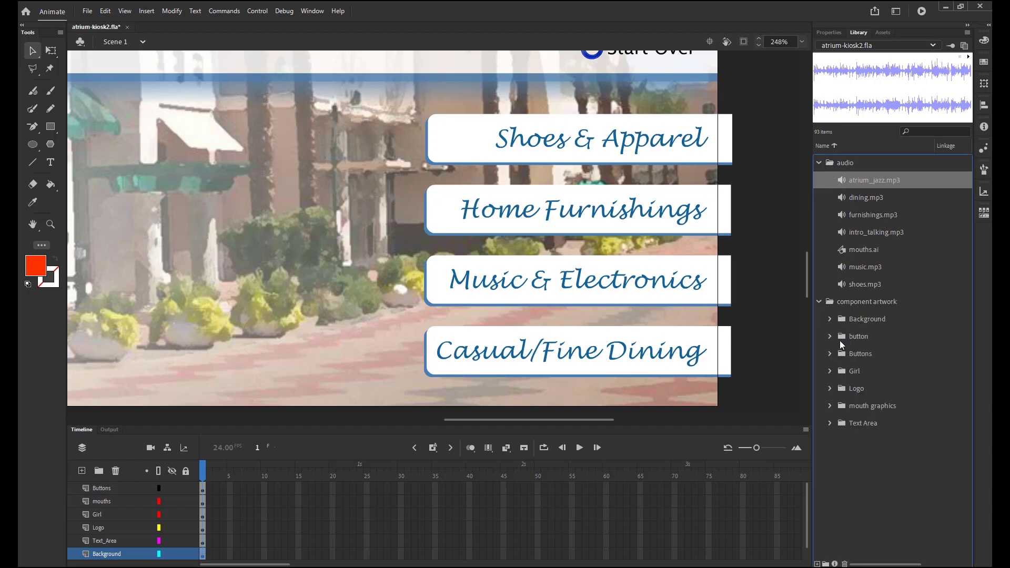
left_click(830, 337)
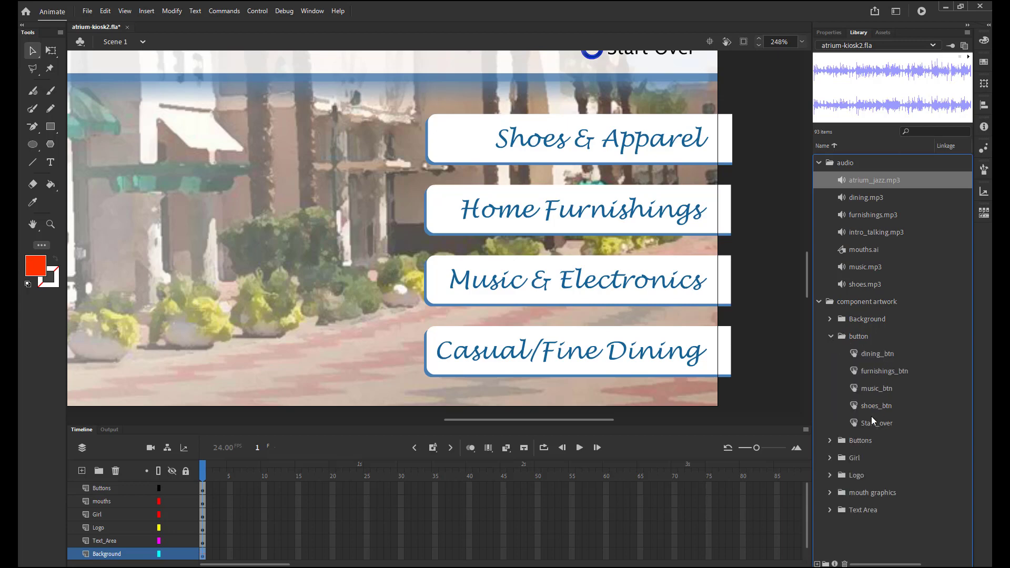
double_click(857, 407)
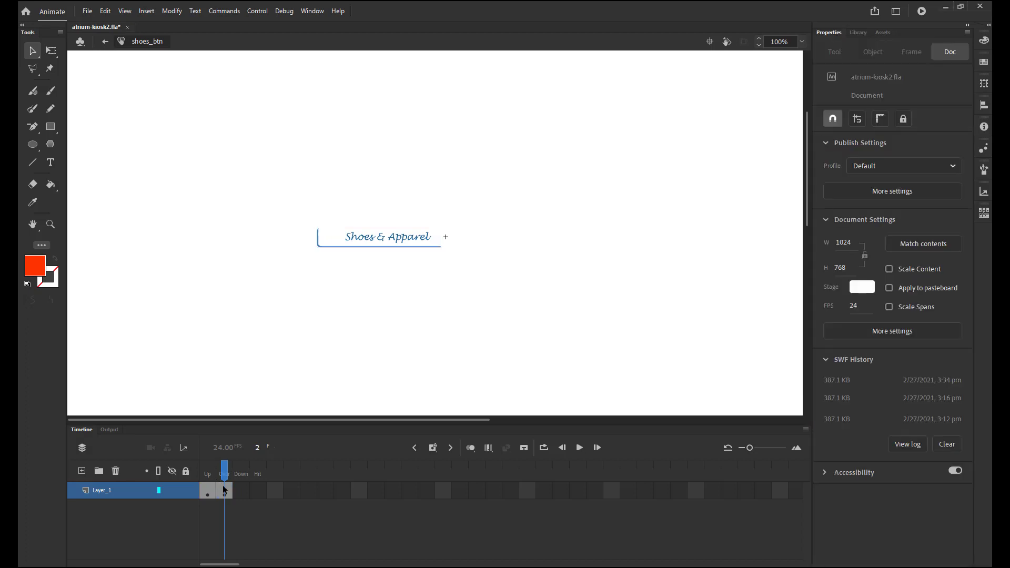
left_click(224, 489)
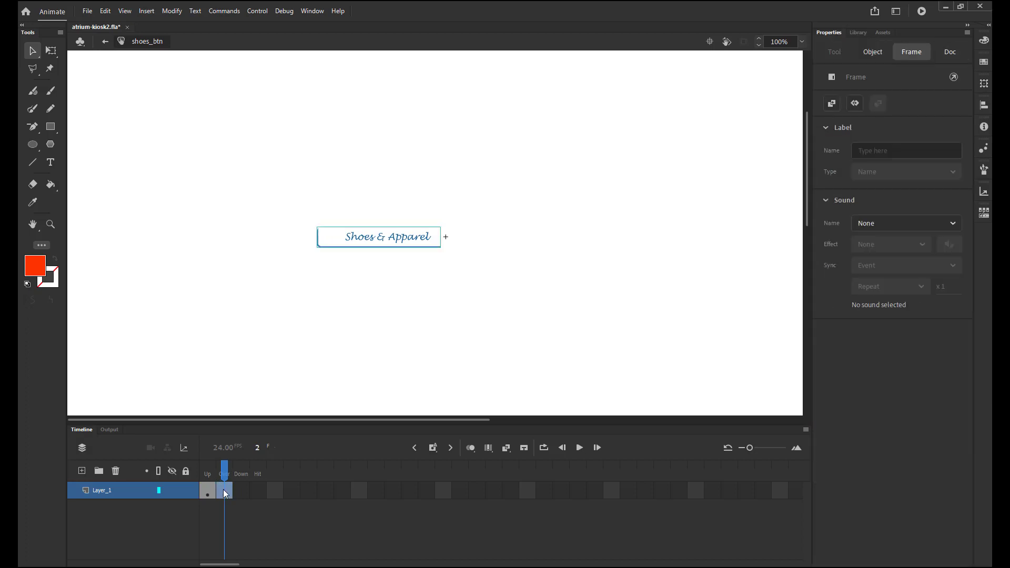
left_click(952, 226)
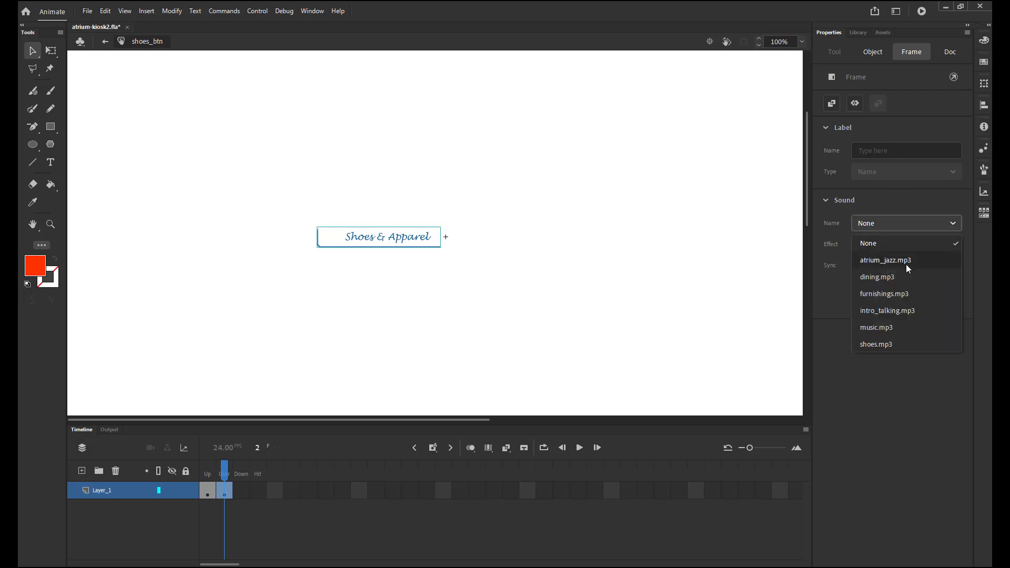
left_click(884, 344)
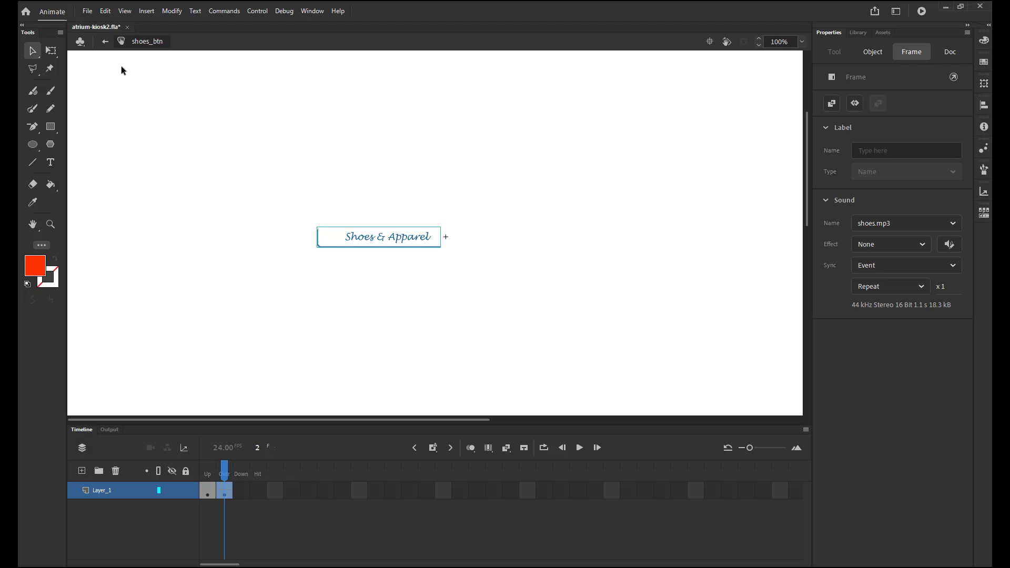
left_click(106, 41)
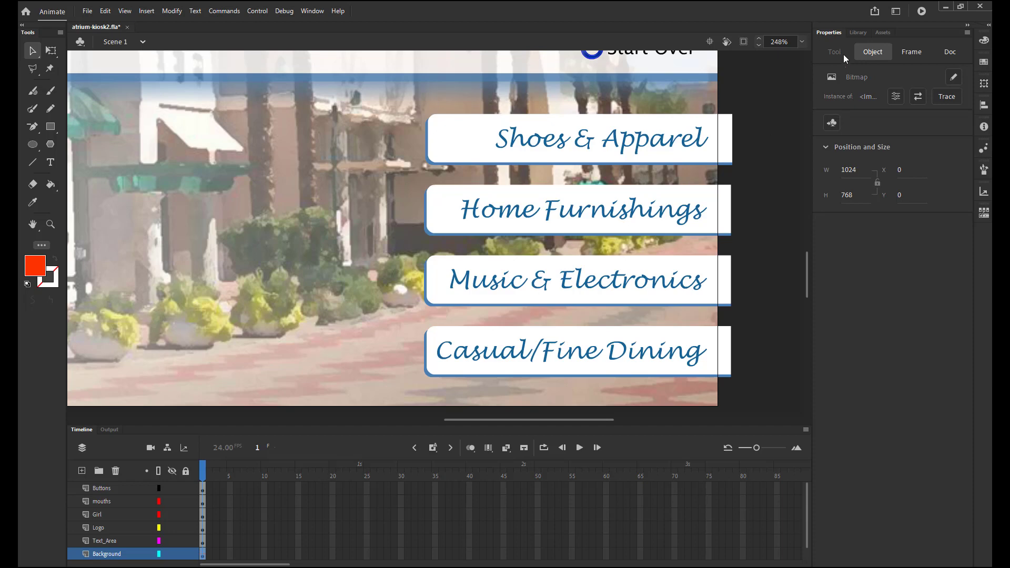
- Reopen the shoes_btn symbol and set the Over frame's sound sync to Start
left_click(857, 32)
double_click(855, 405)
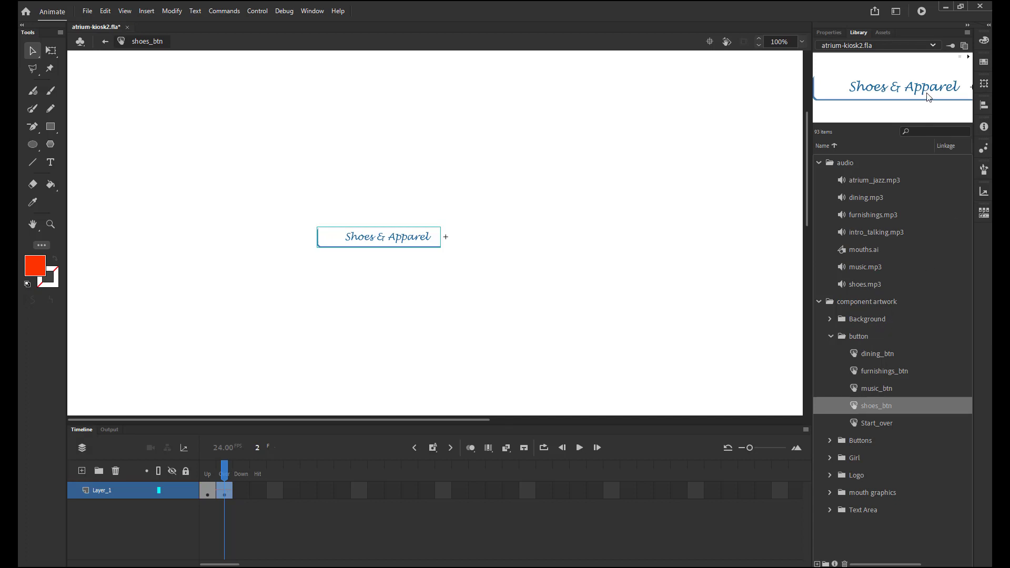
left_click(836, 32)
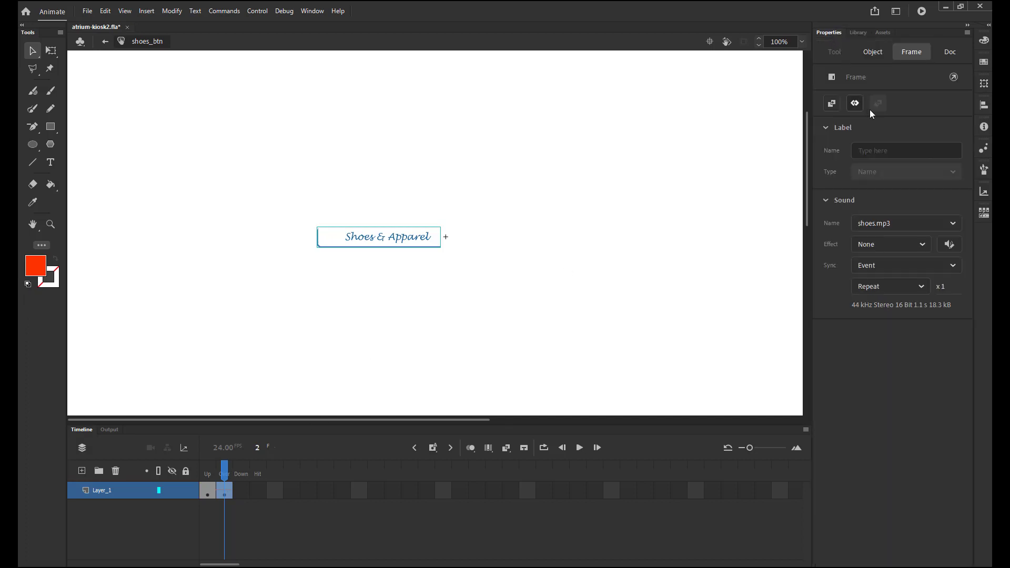
left_click(955, 266)
left_click(893, 302)
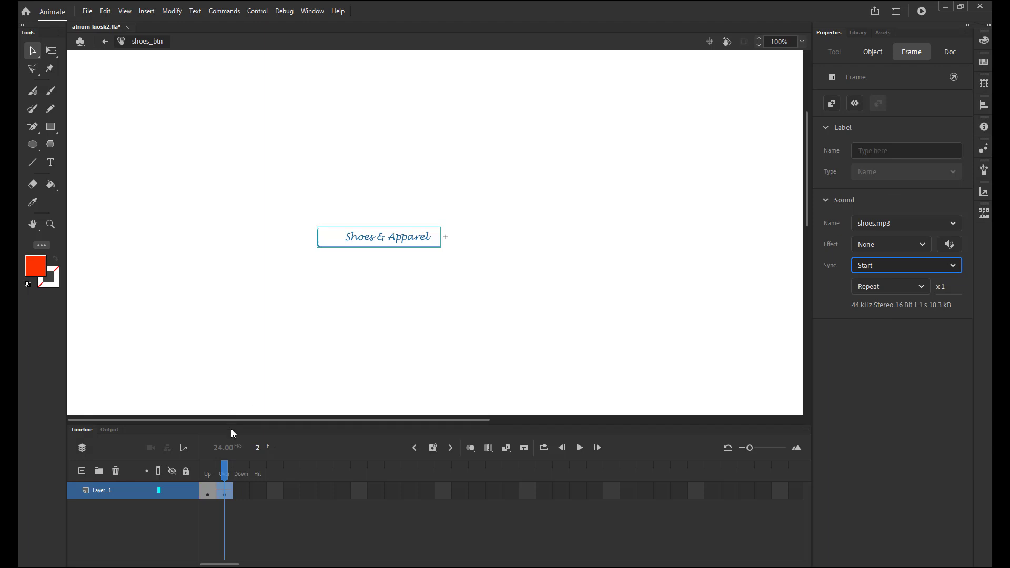
- Assign shoes.mp3 to the Down frame of shoes_btn with sync set to Stop, and return to the main scene's library
left_click(242, 490)
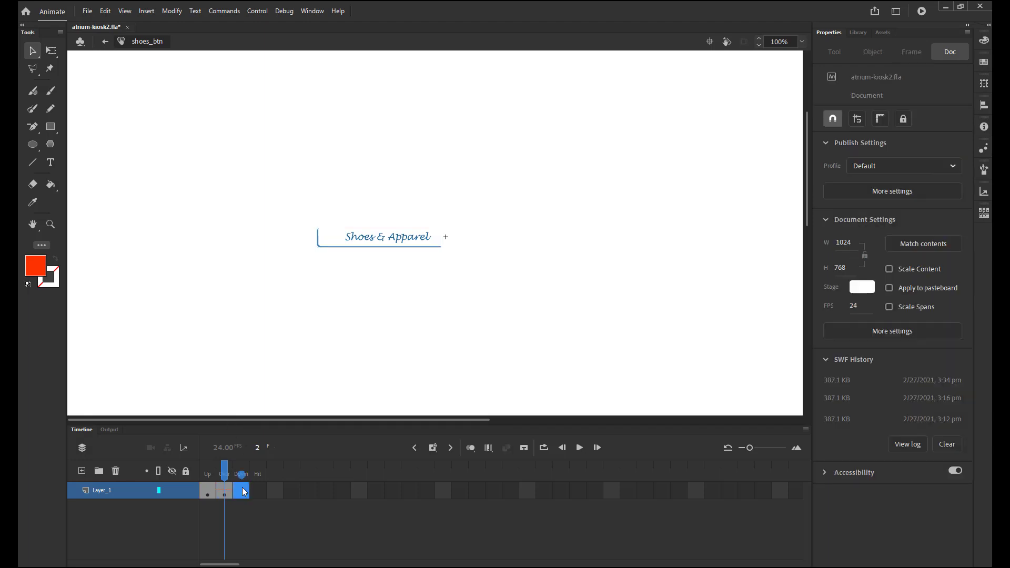
left_click(243, 489)
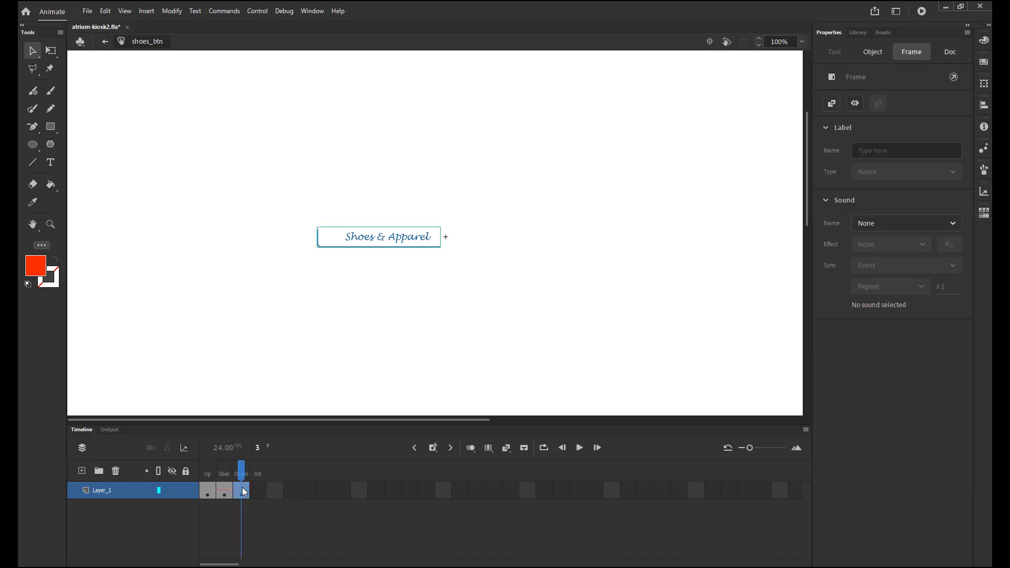
left_click(954, 223)
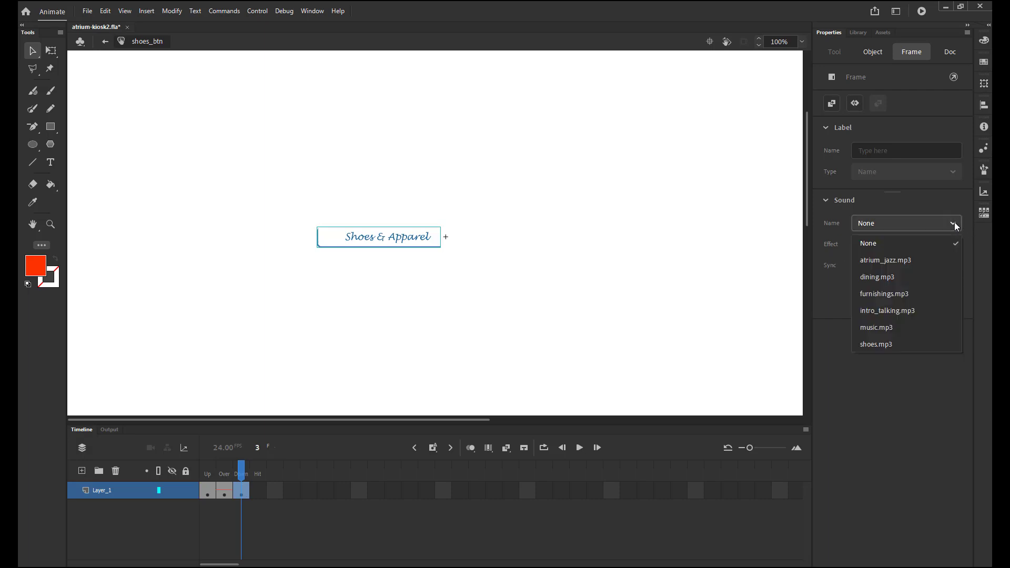
left_click(881, 343)
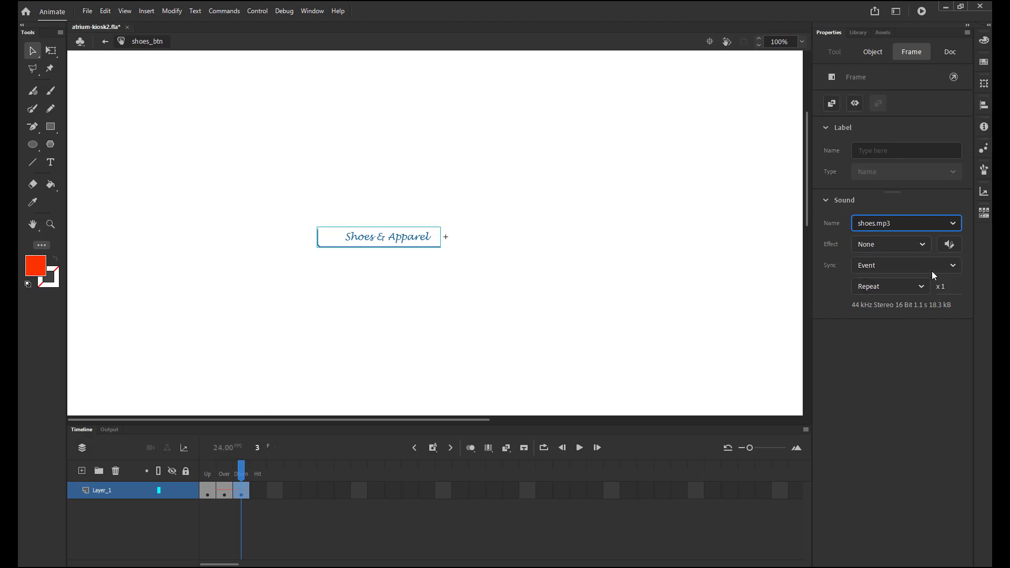
left_click(954, 265)
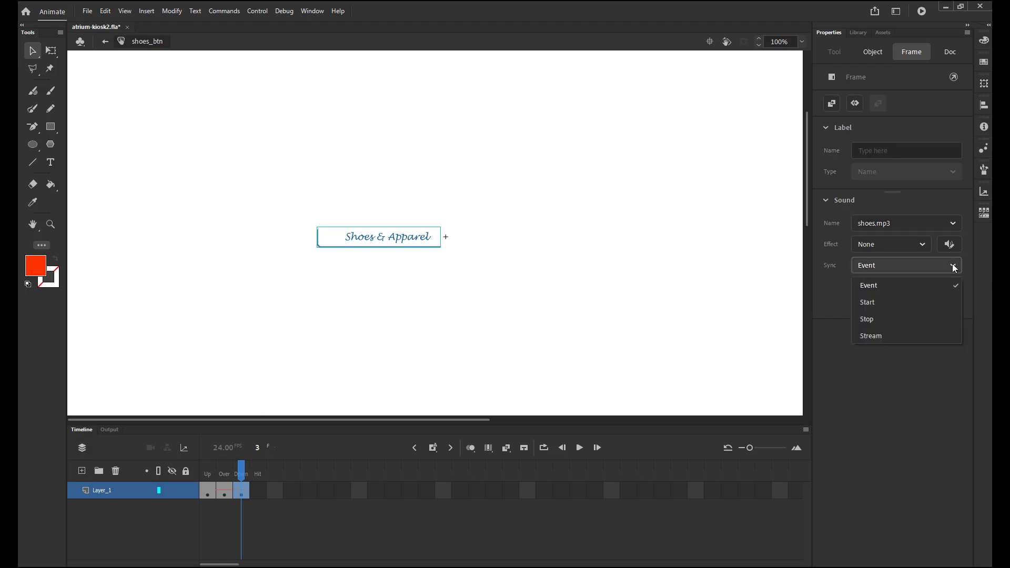
left_click(895, 318)
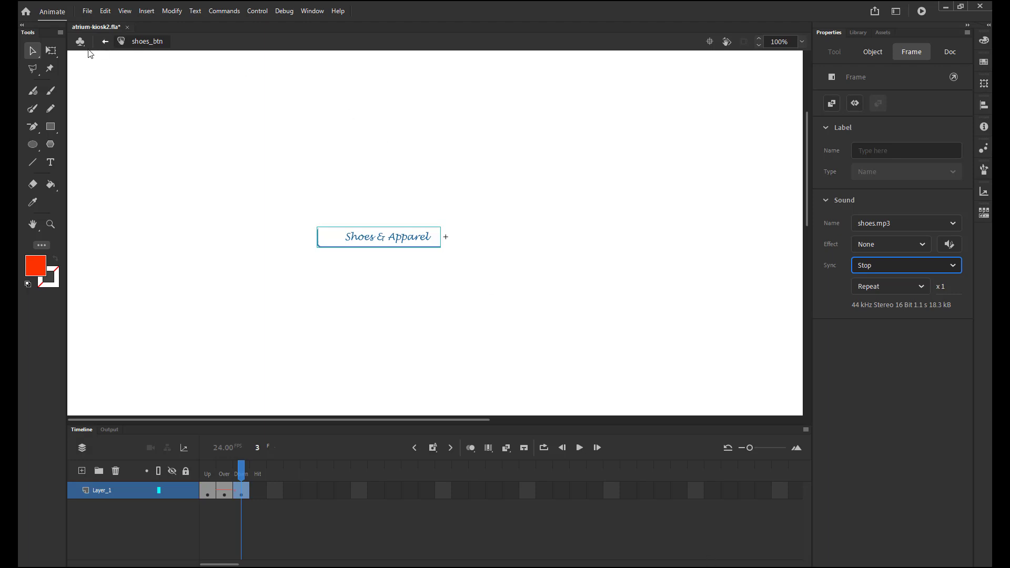
left_click(106, 42)
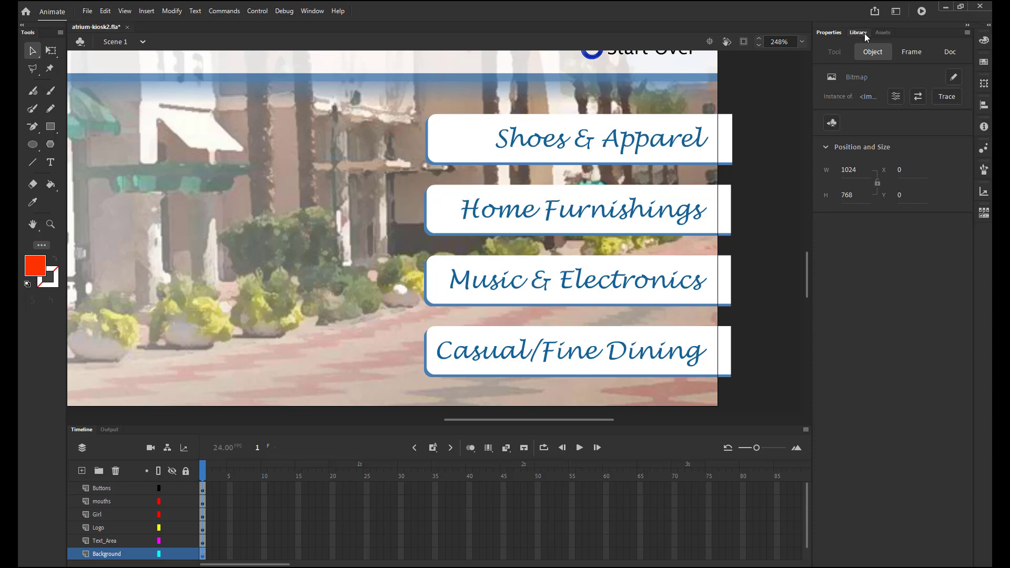
left_click(864, 33)
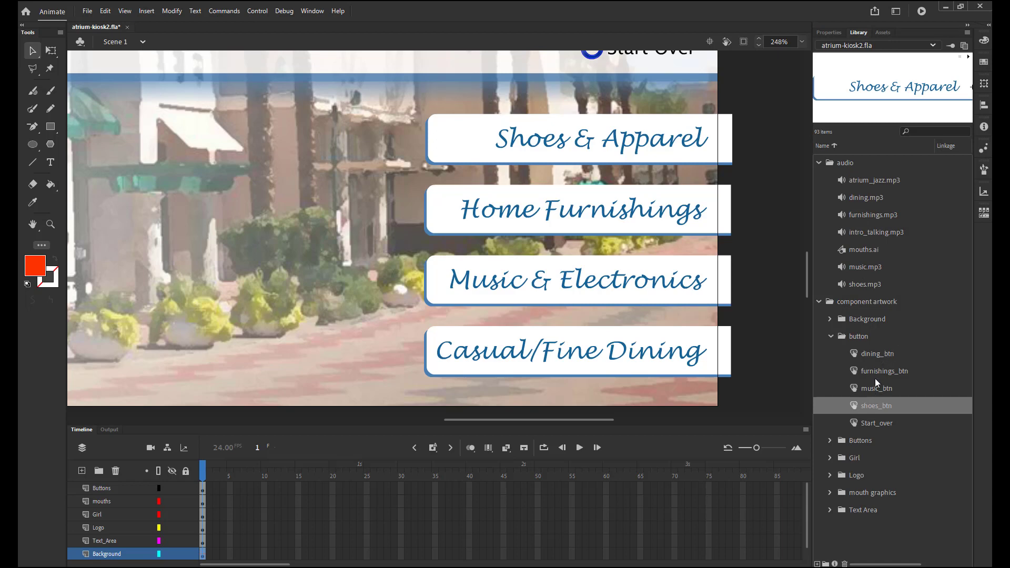
- Open the furnishings_btn symbol and assign furnishings.mp3 to its Over frame with sound sync set to Start
double_click(889, 372)
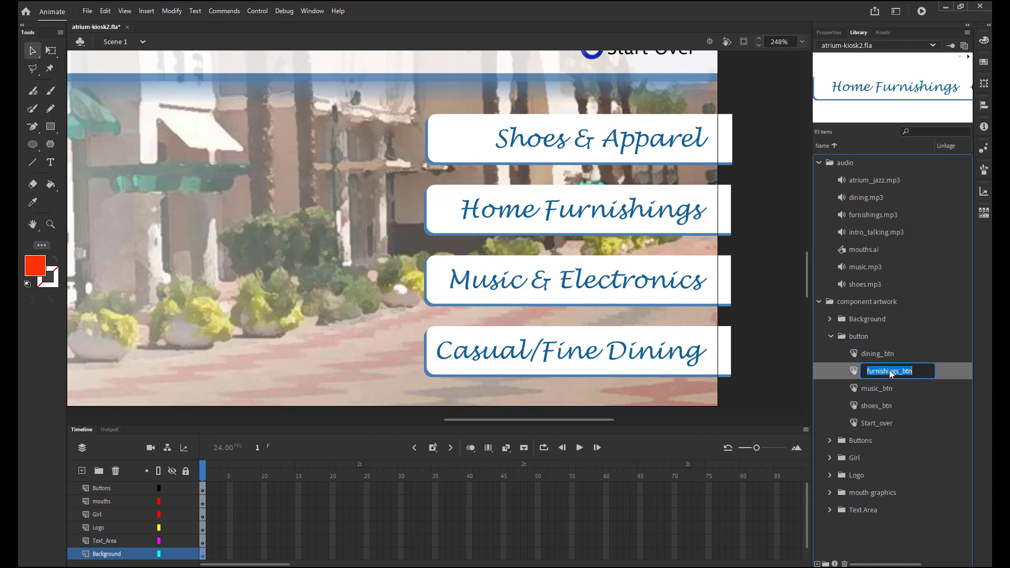
left_click(861, 371)
double_click(854, 370)
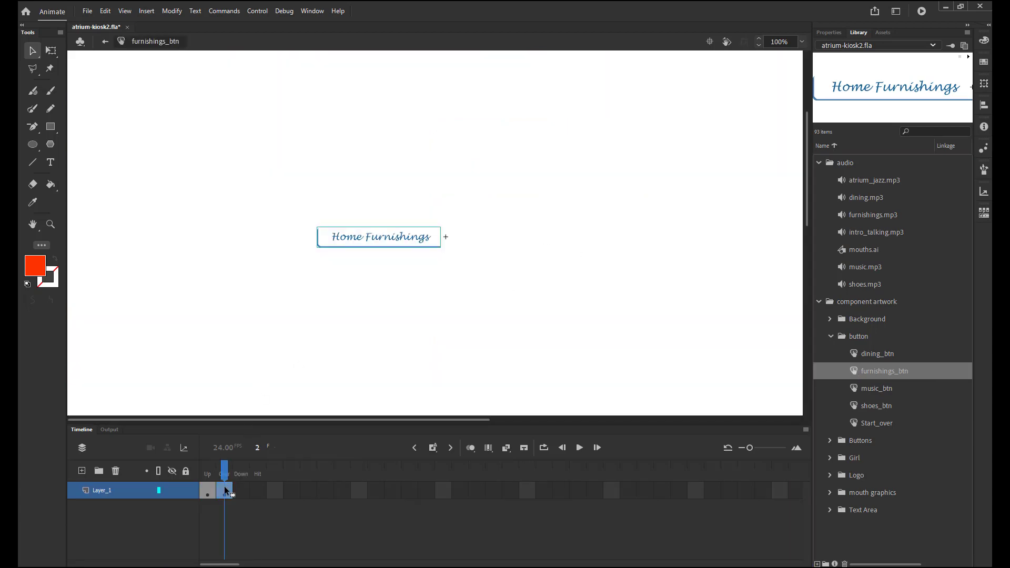
left_click(828, 32)
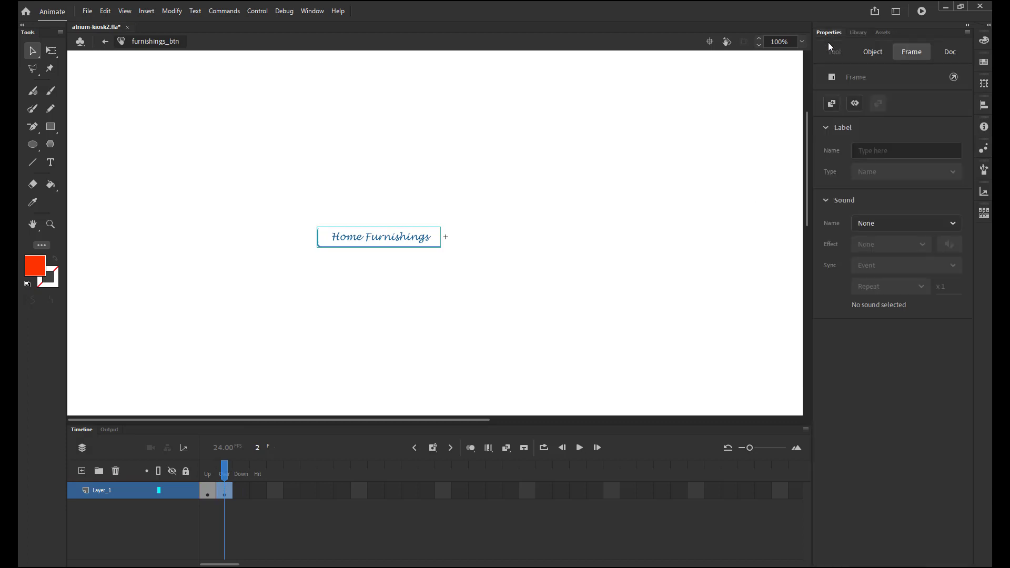
left_click(954, 225)
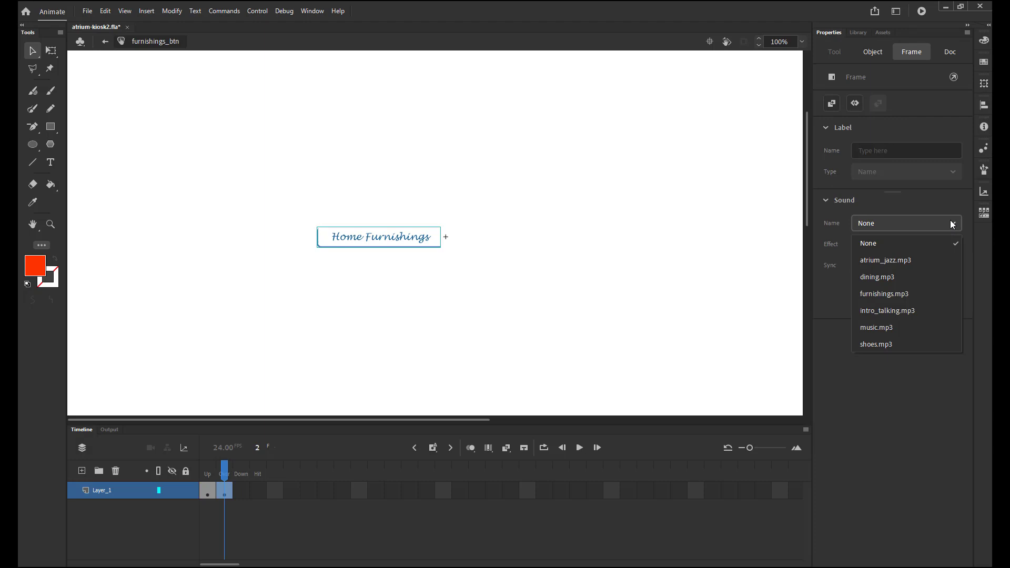
left_click(905, 292)
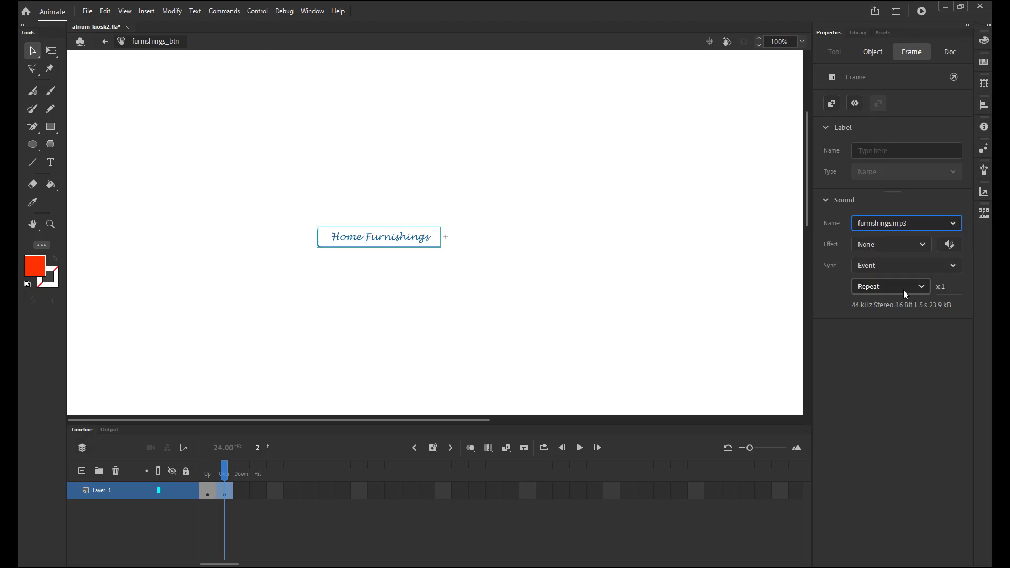
left_click(954, 267)
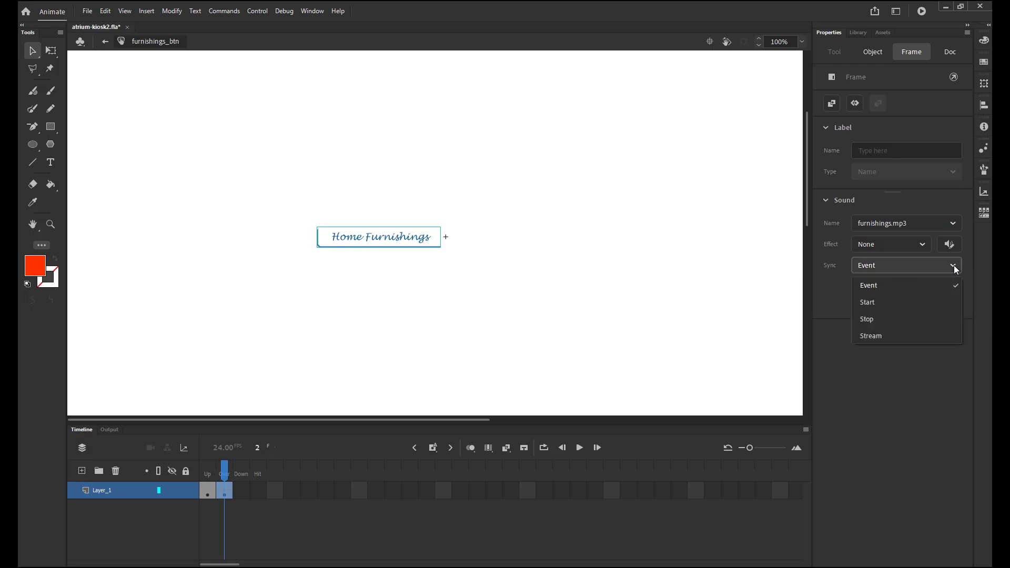
left_click(898, 299)
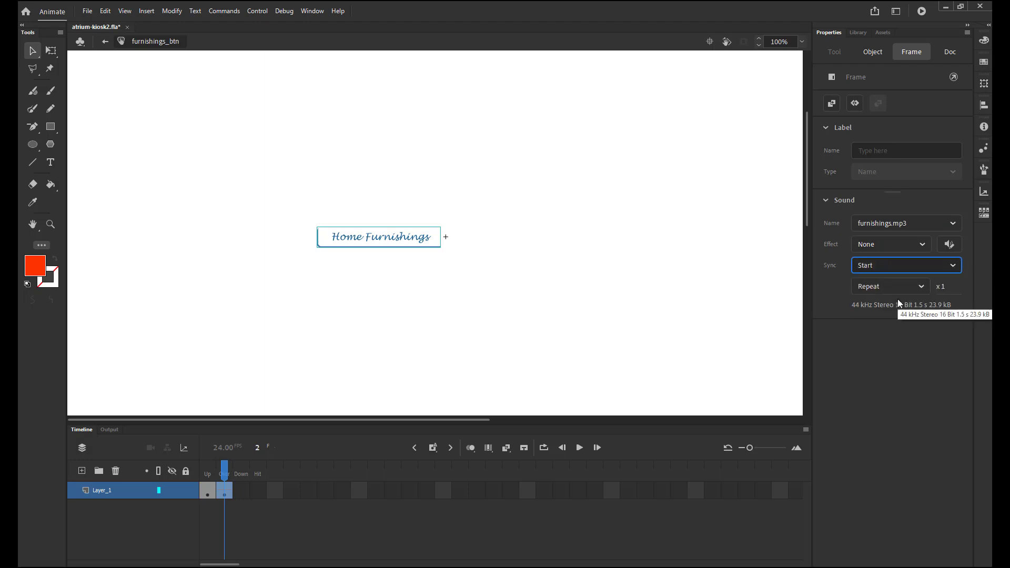
- Assign furnishings.mp3 to the Down frame of furnishings_btn with sync set to Stop, and return to the main scene
left_click(244, 490)
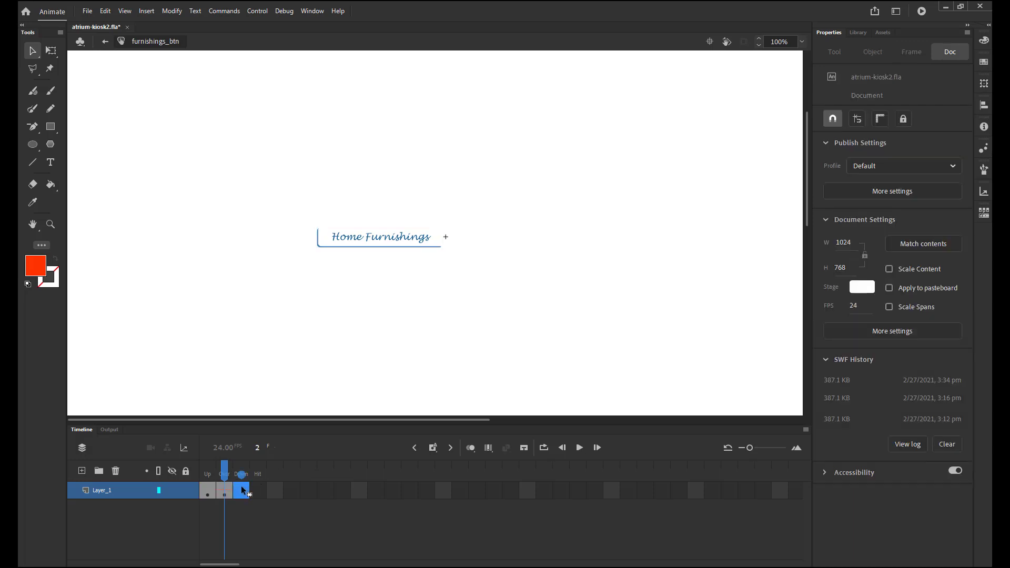
left_click(243, 490)
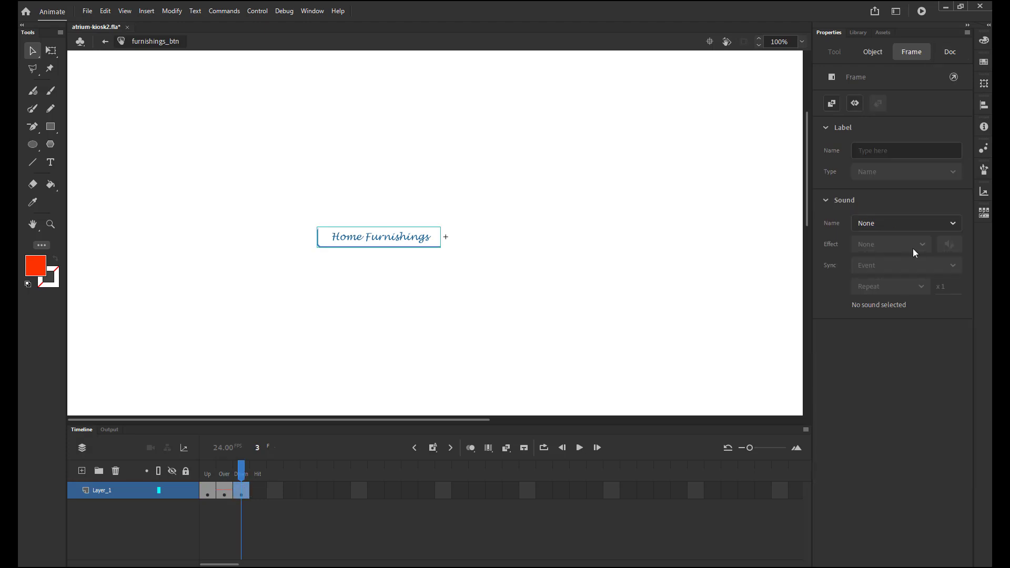
left_click(956, 225)
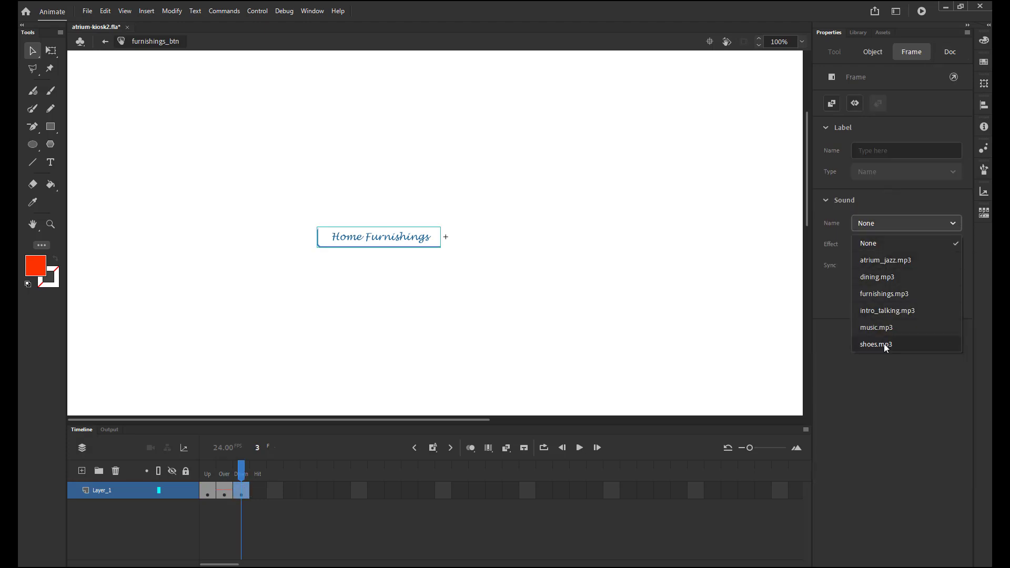
left_click(905, 297)
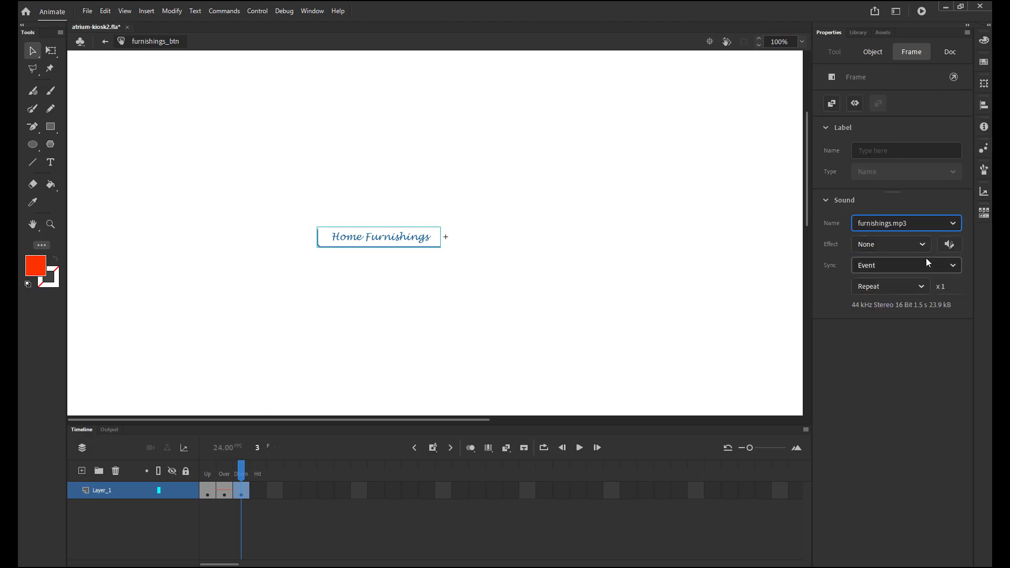
left_click(927, 262)
left_click(879, 316)
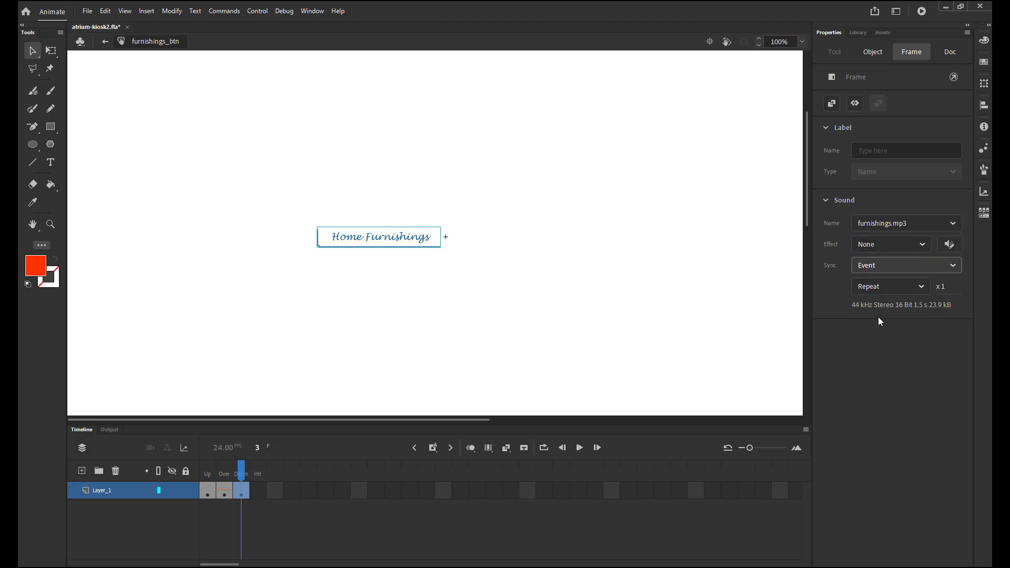
left_click(107, 42)
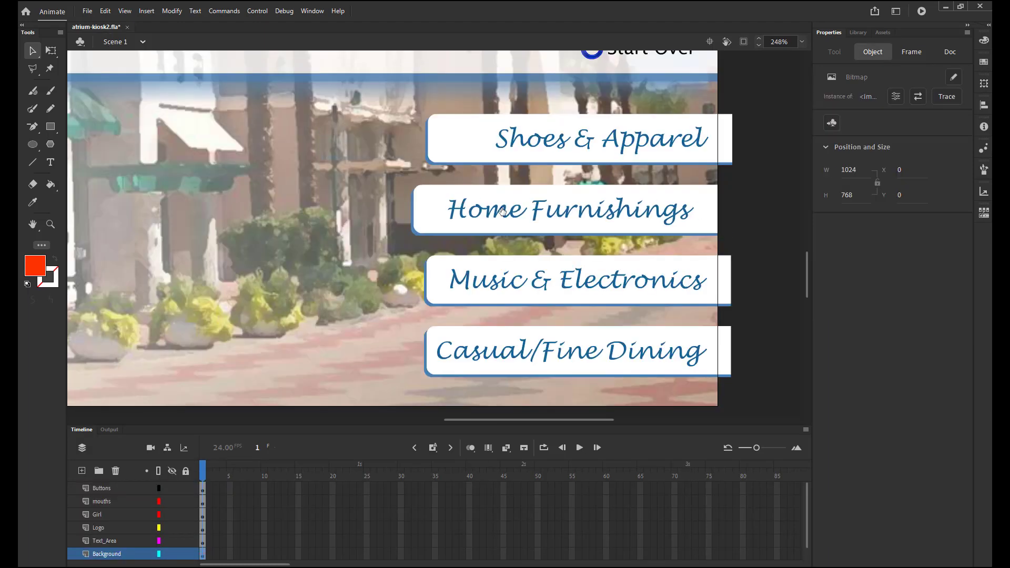